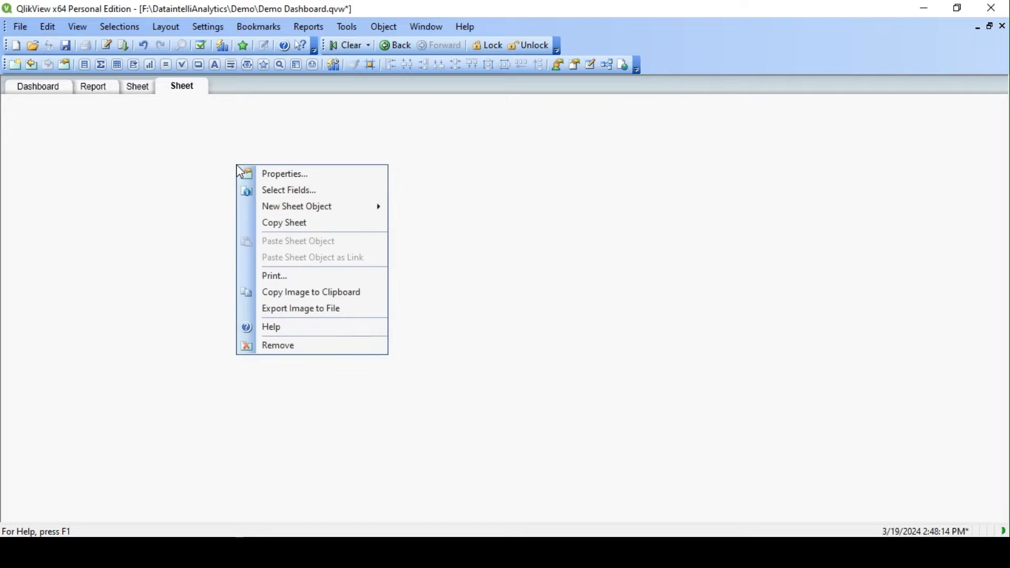
- Start a new bar chart on the empty sheet and proceed to its dimension settings
{"action": "mouse_move", "coordinate": [383, 209]}
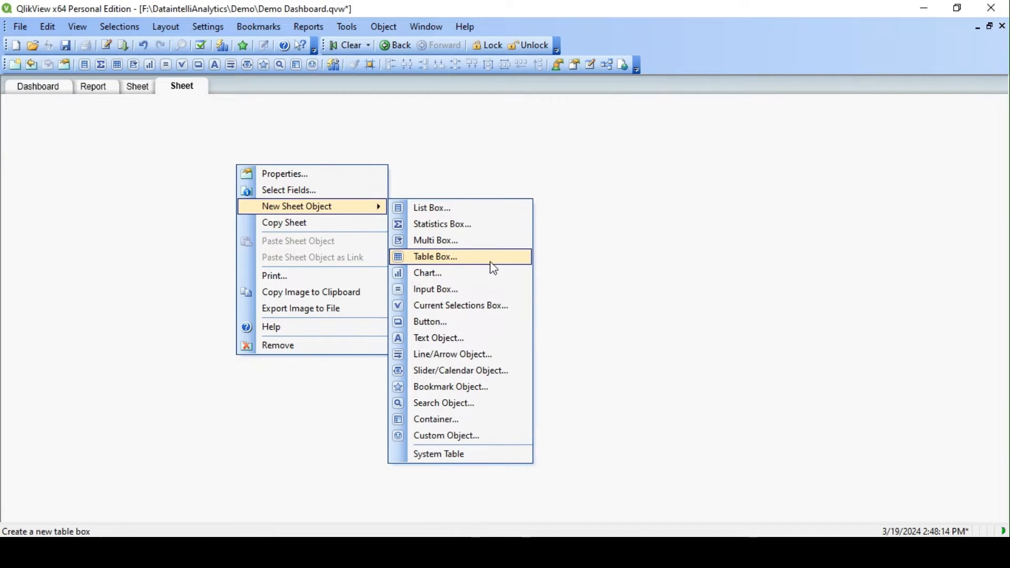
{"action": "left_click", "coordinate": [452, 274]}
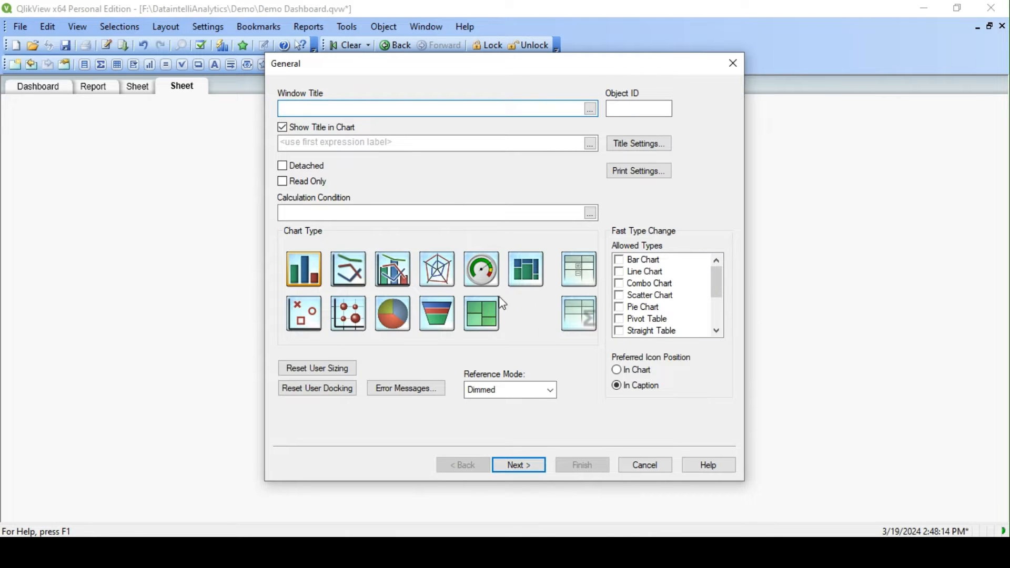
{"action": "left_click", "coordinate": [314, 267]}
{"action": "left_click", "coordinate": [523, 466]}
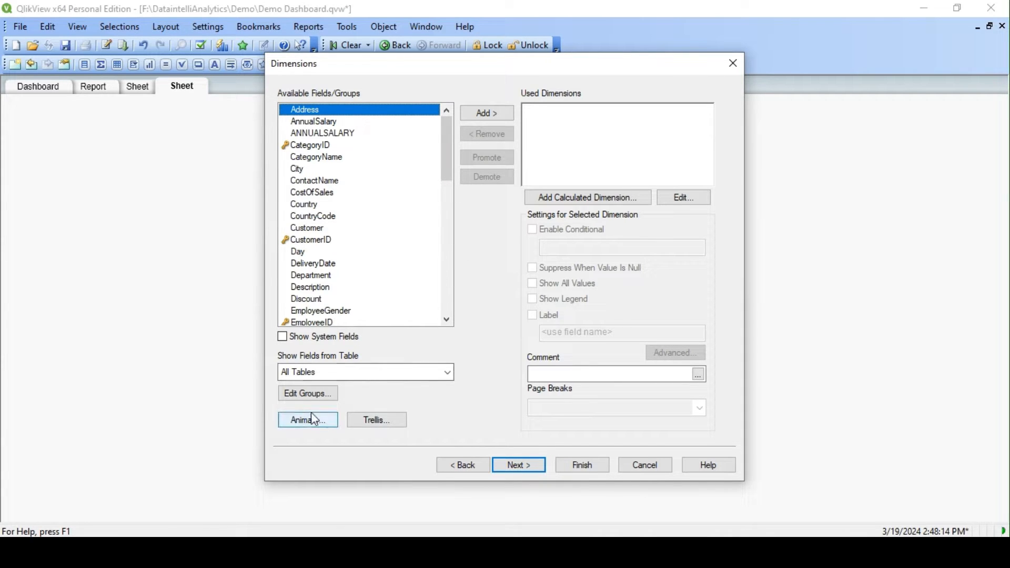
{"action": "left_click_drag", "start_coordinate": [402, 65], "coordinate": [374, 84]}
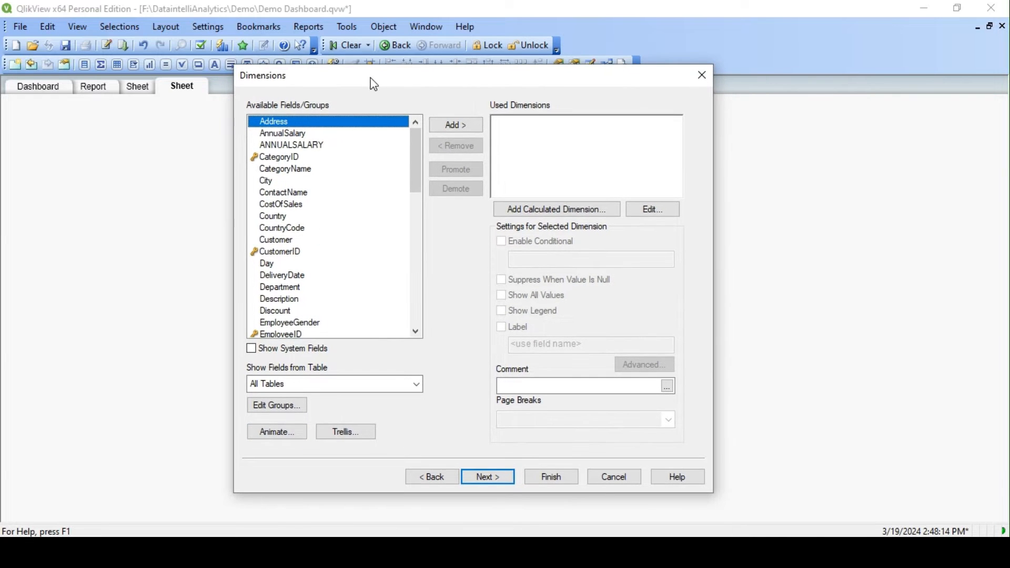
- Create a new drill-down field group named Date Drill
{"action": "left_click", "coordinate": [282, 407]}
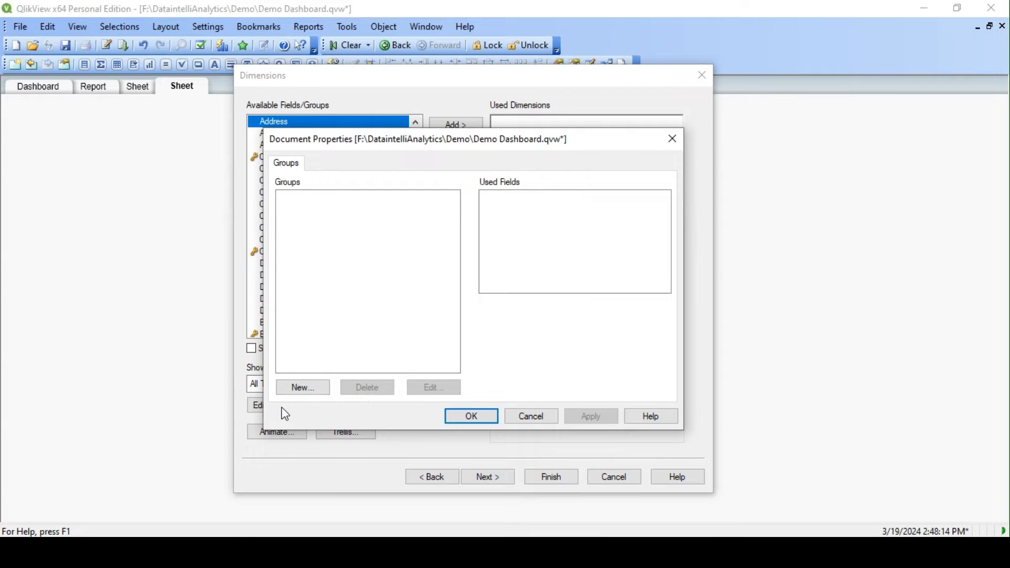
{"action": "left_click", "coordinate": [304, 389]}
{"action": "left_click_drag", "start_coordinate": [349, 150], "coordinate": [233, 140]}
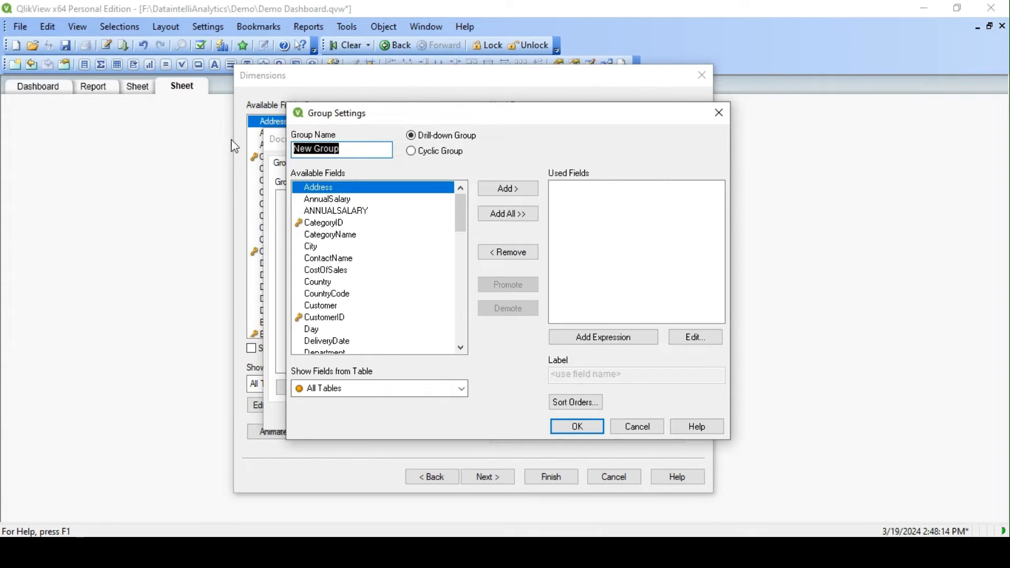
{"action": "type", "text": "Drill"}
{"action": "key", "text": "BackSpace"}
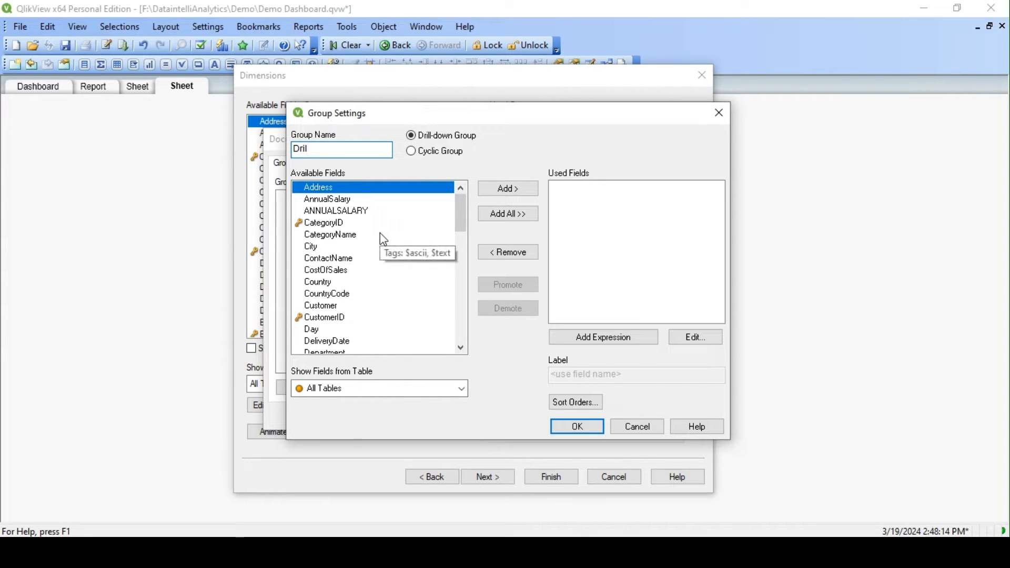
{"action": "key", "text": "BackSpace"}
{"action": "key", "text": "BackSpace"}
{"action": "key", "text": "BackSpace"}
{"action": "key", "text": "BackSpace"}
{"action": "type", "text": "Date Drill"}
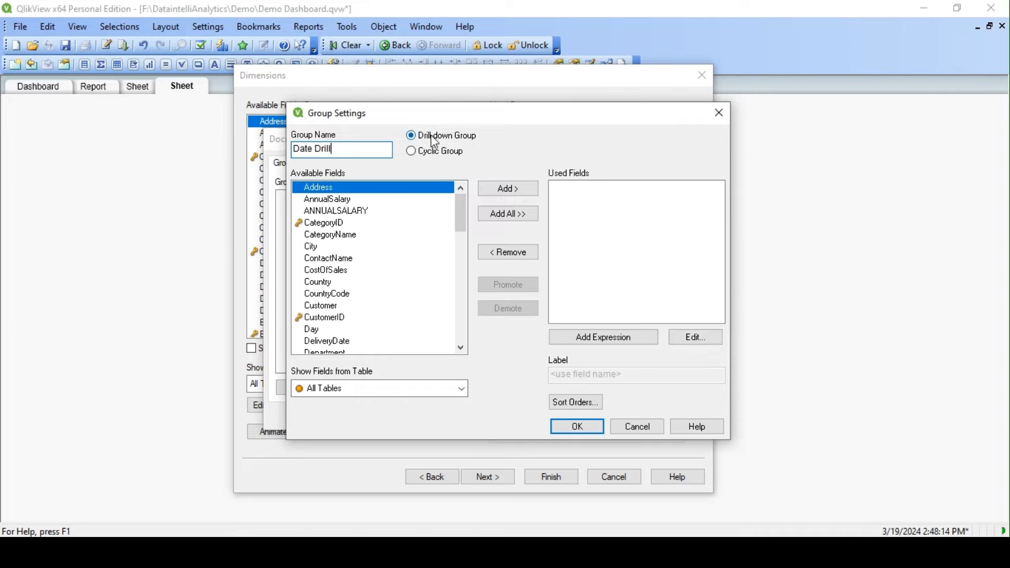
- Add the MasterCalendar fields Year, Quarter, MonthYear and Week, in that order, to the Date Drill group
{"action": "left_click", "coordinate": [363, 389]}
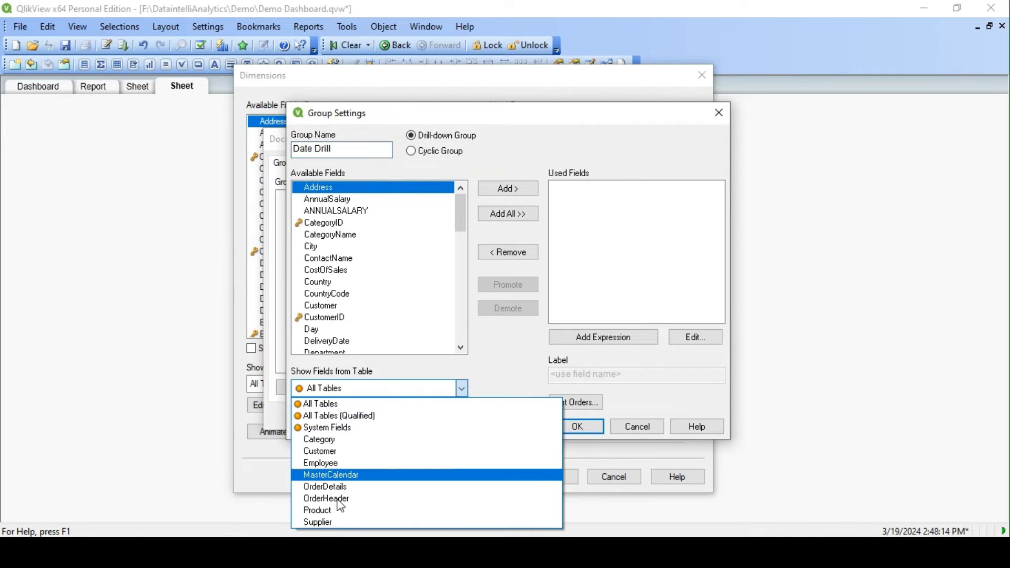
{"action": "left_click", "coordinate": [352, 475]}
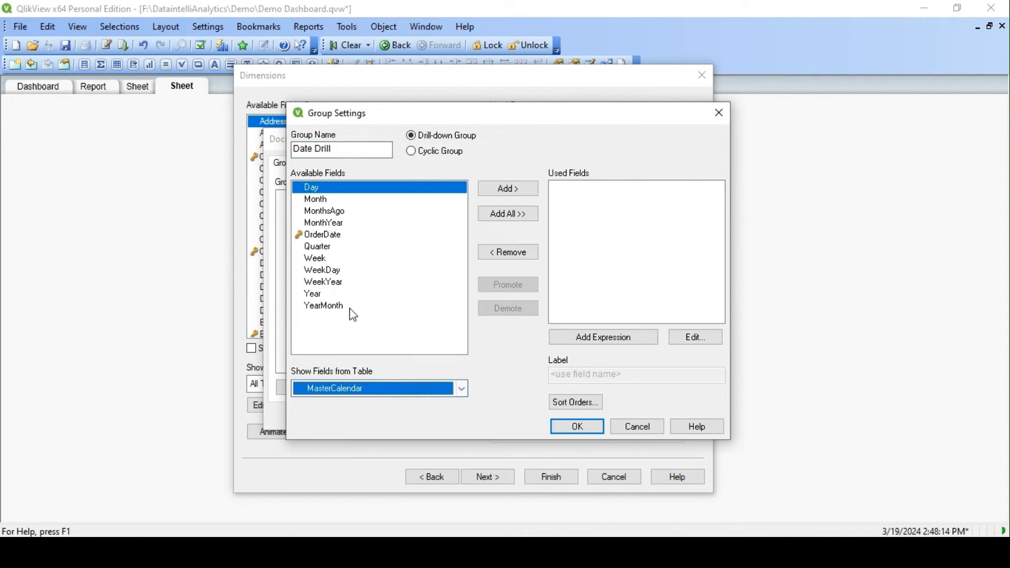
{"action": "left_click", "coordinate": [332, 284]}
{"action": "double_click", "coordinate": [322, 296]}
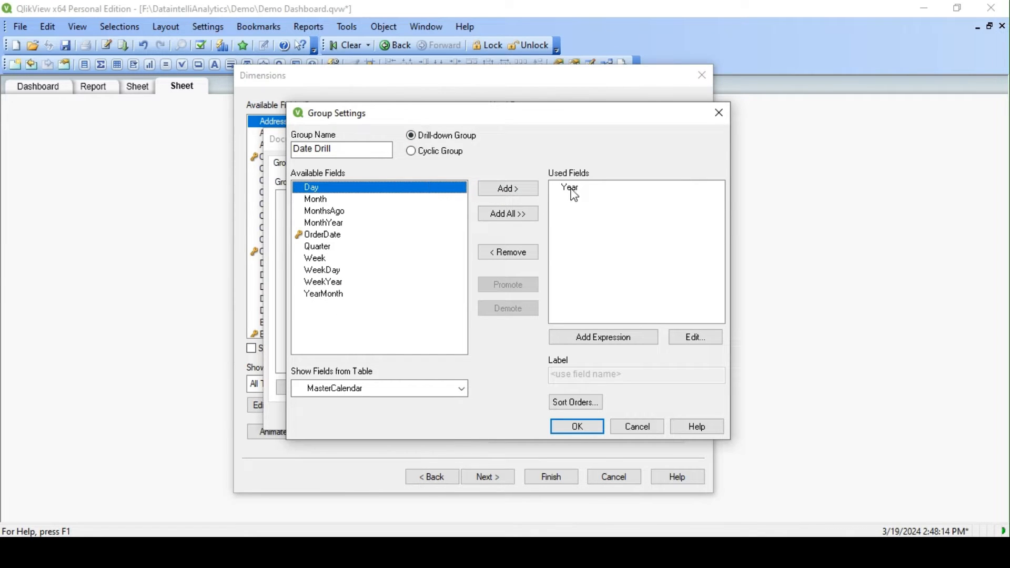
{"action": "left_click", "coordinate": [323, 249]}
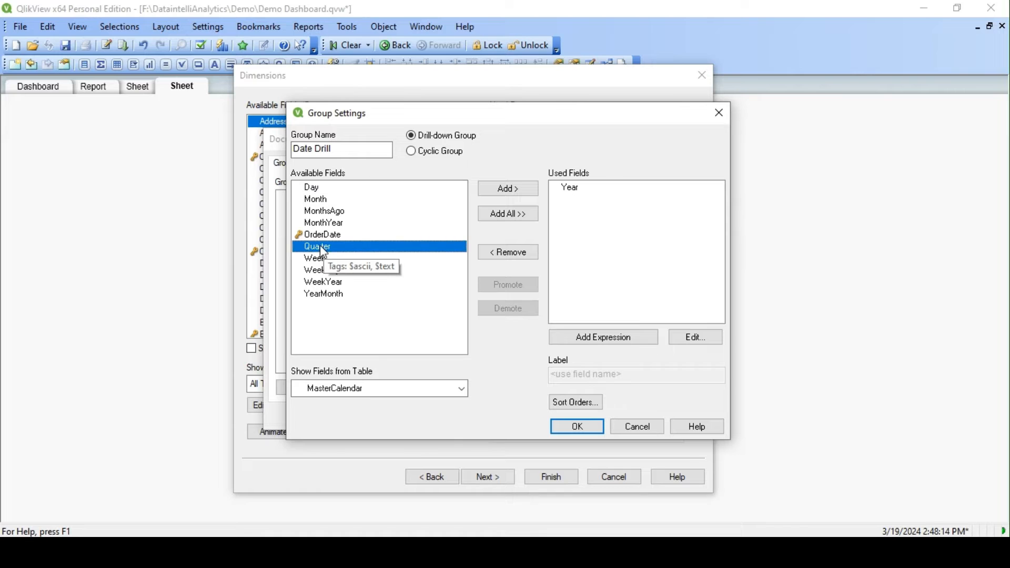
{"action": "double_click", "coordinate": [322, 249]}
{"action": "double_click", "coordinate": [323, 223]}
{"action": "left_click", "coordinate": [323, 238]}
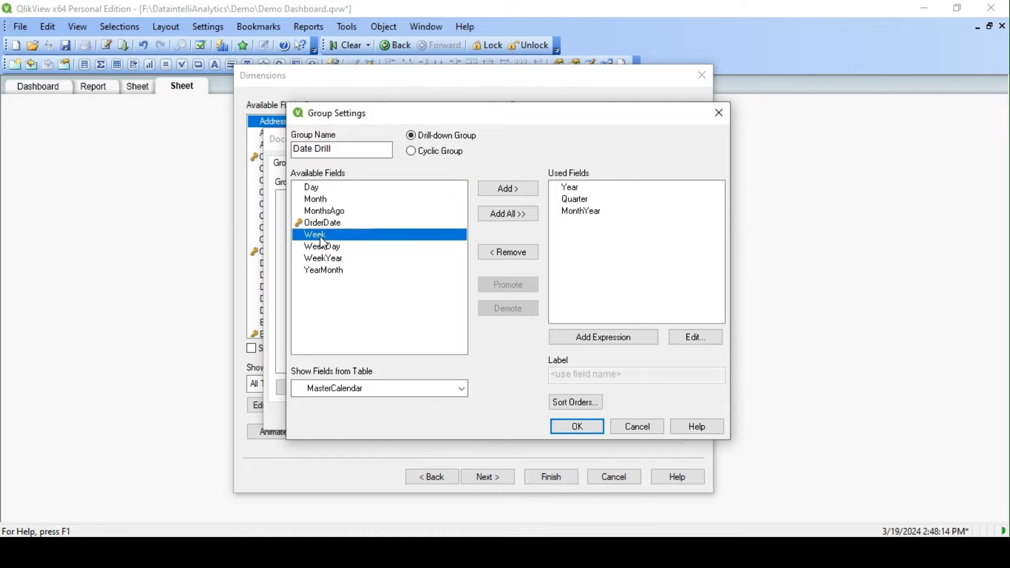
{"action": "double_click", "coordinate": [321, 237]}
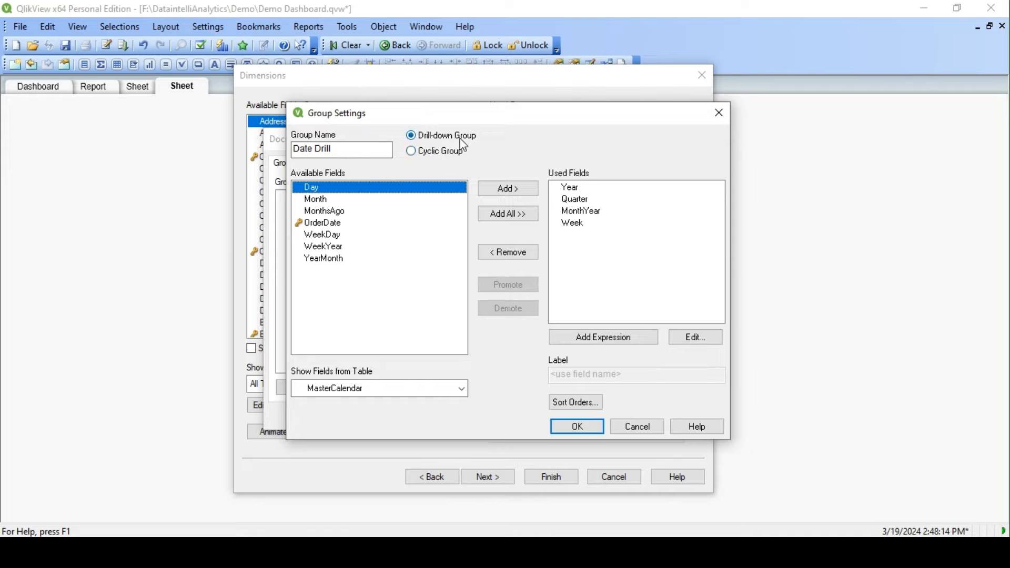
- Review the label settings of the Year, Quarter, MonthYear and Week fields used in the group
{"action": "left_click", "coordinate": [575, 189]}
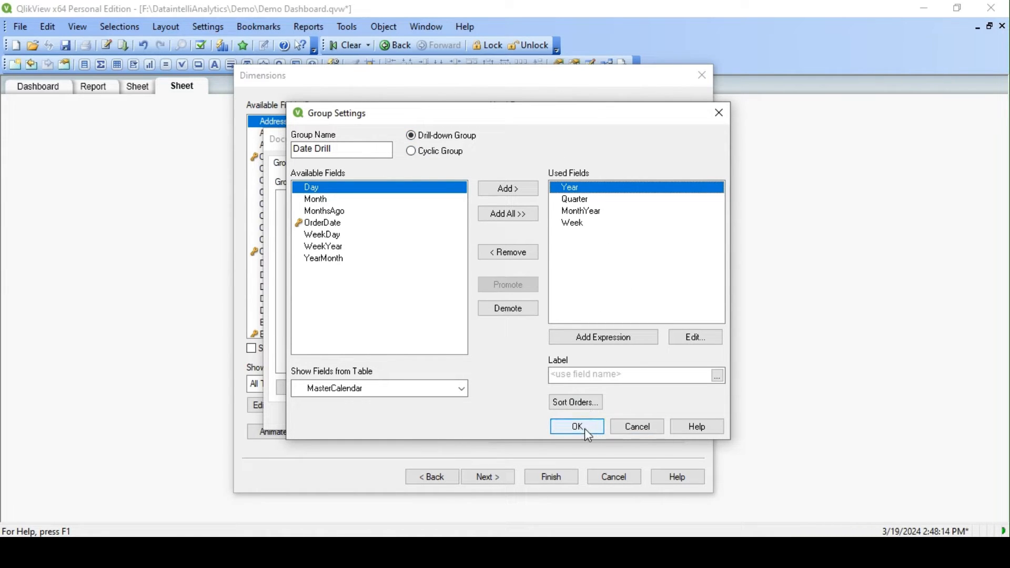
{"action": "left_click", "coordinate": [582, 200]}
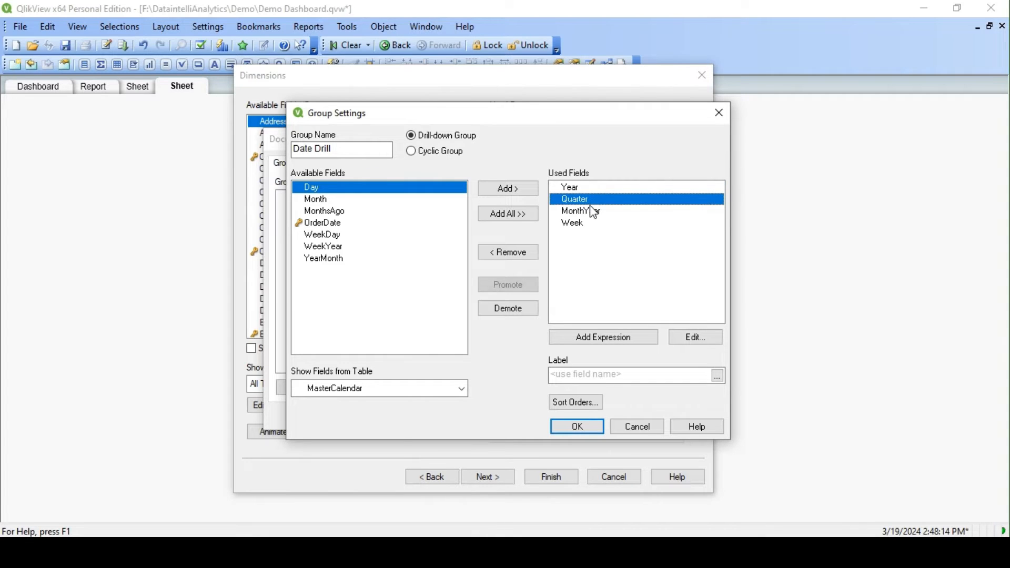
{"action": "left_click", "coordinate": [589, 211]}
{"action": "left_click", "coordinate": [582, 225]}
{"action": "left_click", "coordinate": [608, 375]}
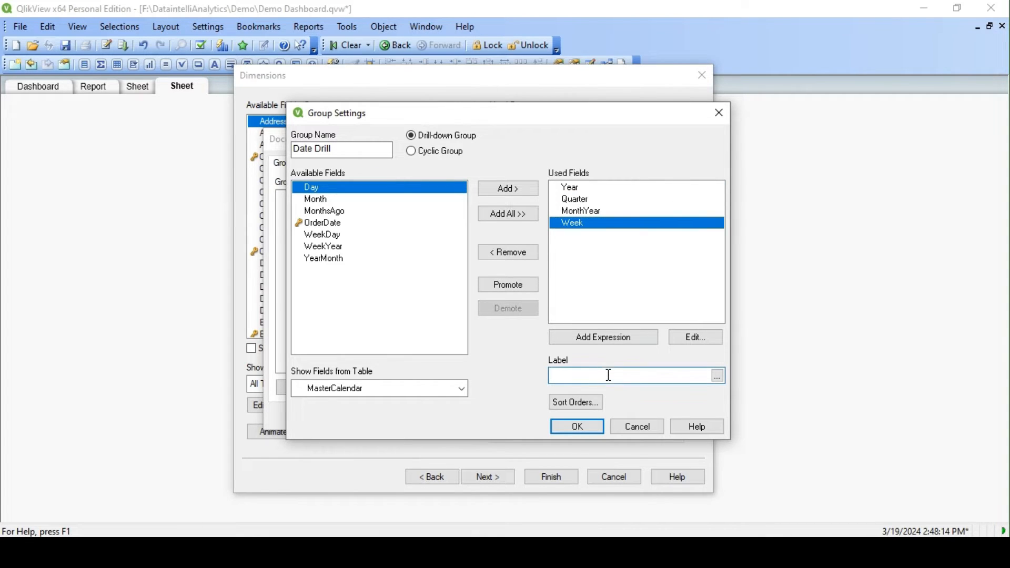
{"action": "left_click", "coordinate": [585, 211]}
{"action": "left_click", "coordinate": [578, 199]}
{"action": "left_click", "coordinate": [579, 188]}
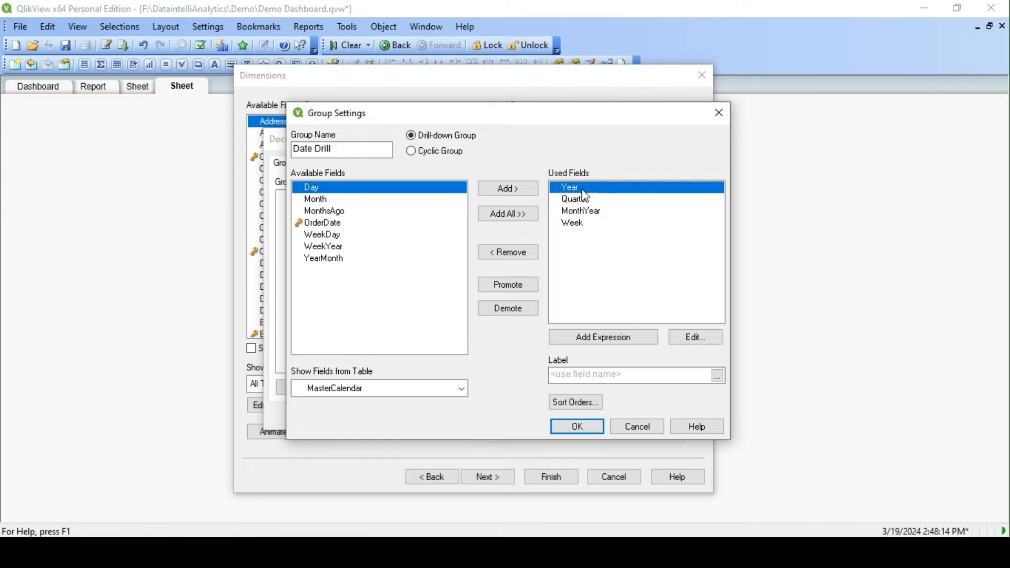
{"action": "left_click", "coordinate": [576, 376]}
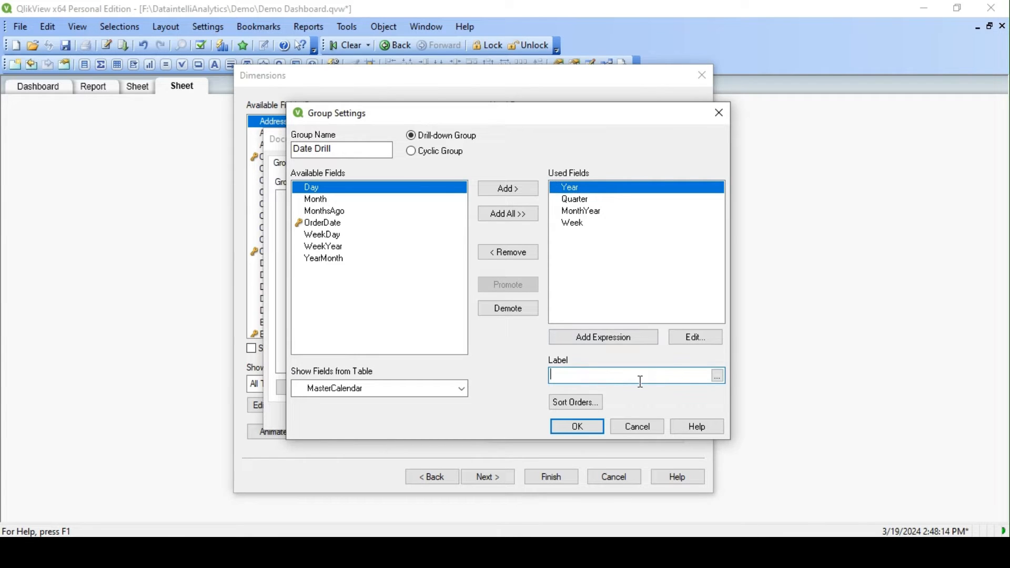
{"action": "left_click", "coordinate": [600, 199]}
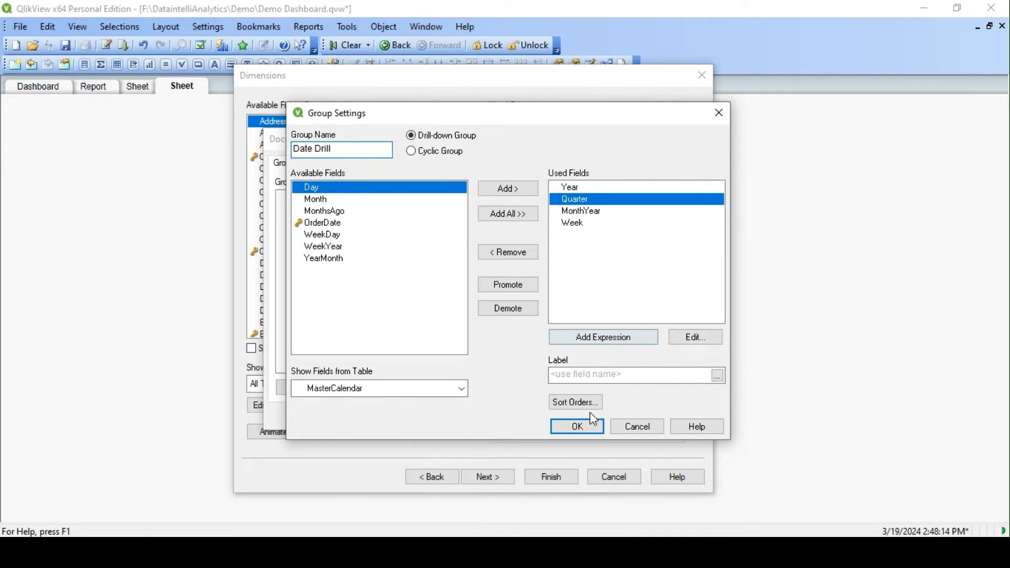
- Save the Date Drill group and add it as the chart's dimension
{"action": "left_click", "coordinate": [579, 426]}
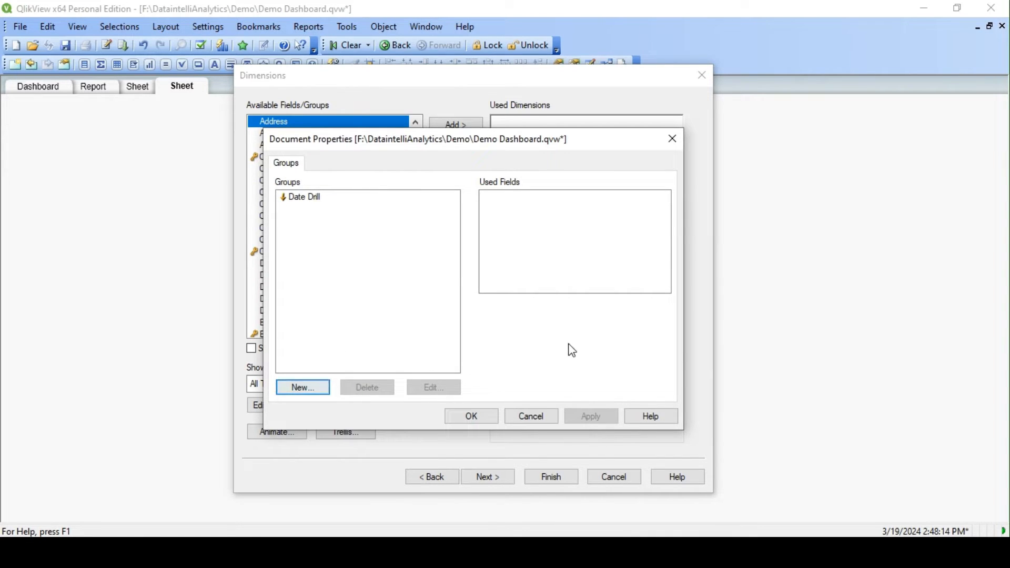
{"action": "left_click", "coordinate": [490, 419]}
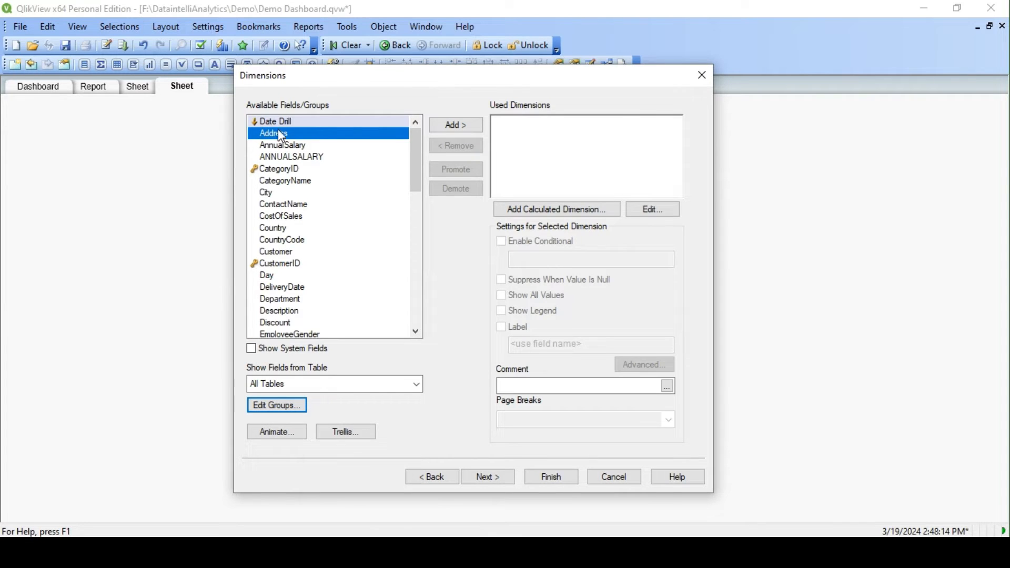
{"action": "left_click_drag", "start_coordinate": [277, 122], "coordinate": [578, 140]}
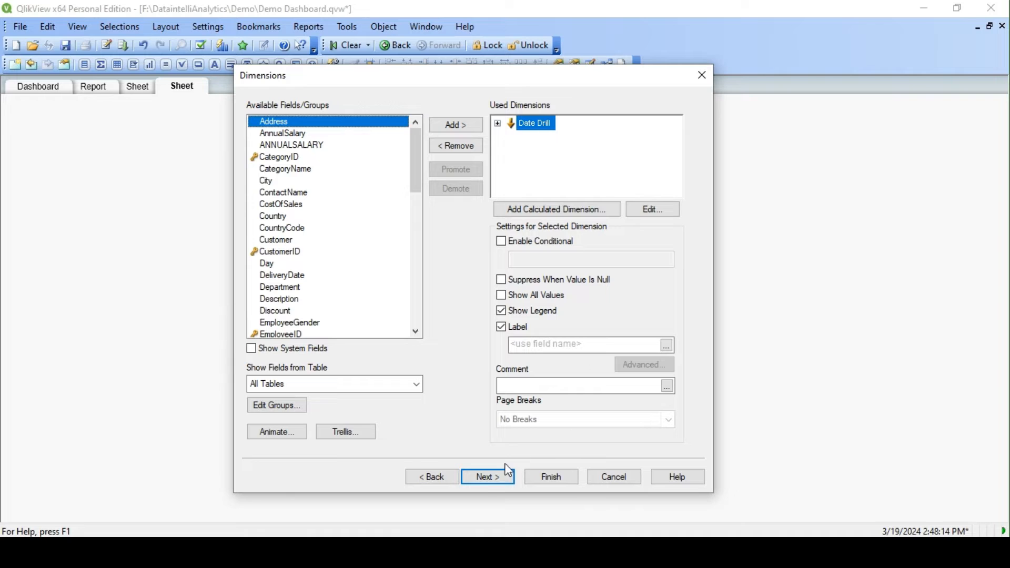
- Define the chart expression Sum(Sales) with the label Total Sales and finish the chart
{"action": "left_click", "coordinate": [487, 479]}
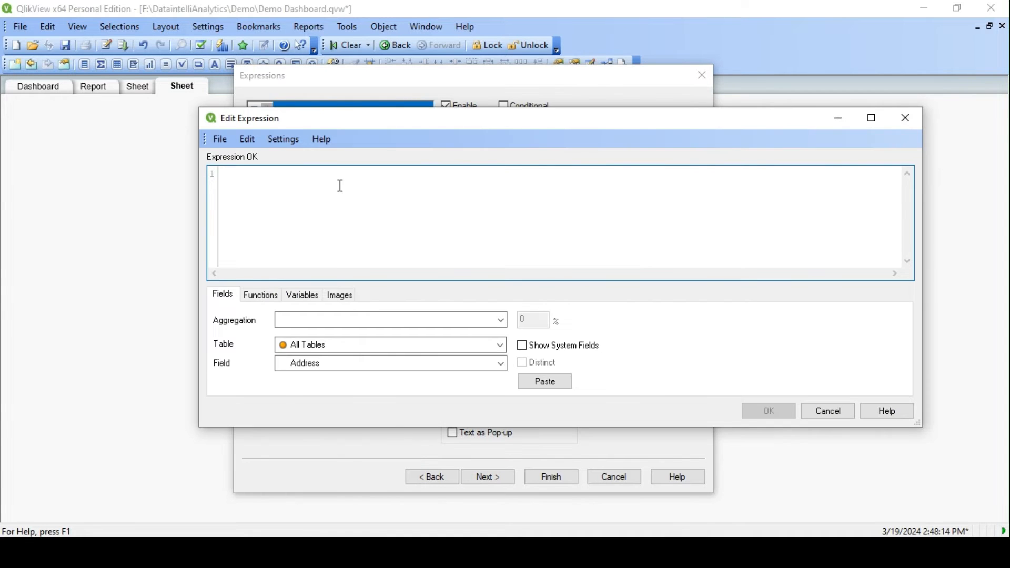
{"action": "type", "text": "Sum("}
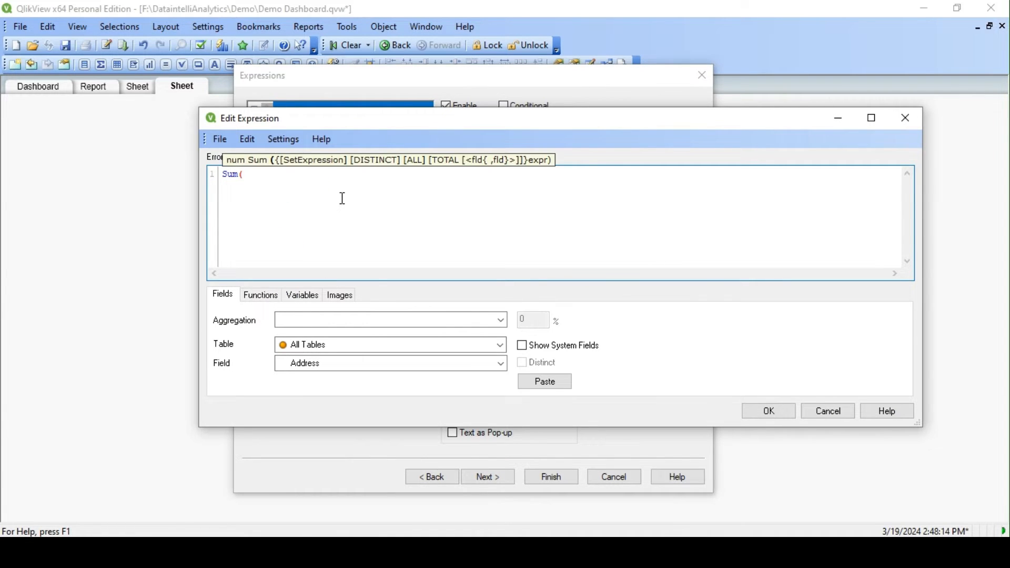
{"action": "type", "text": "Sales"}
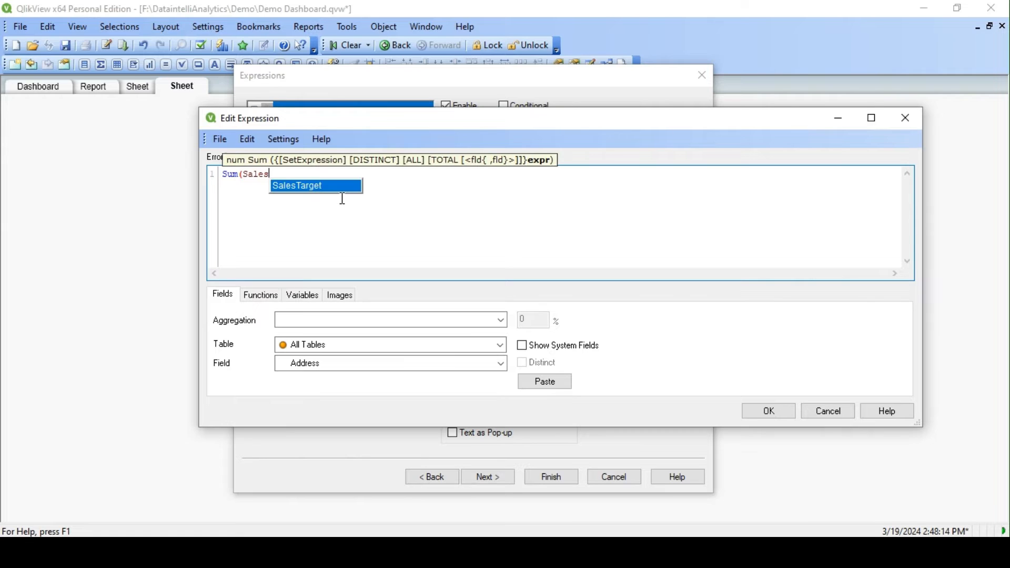
{"action": "type", "text": ")"}
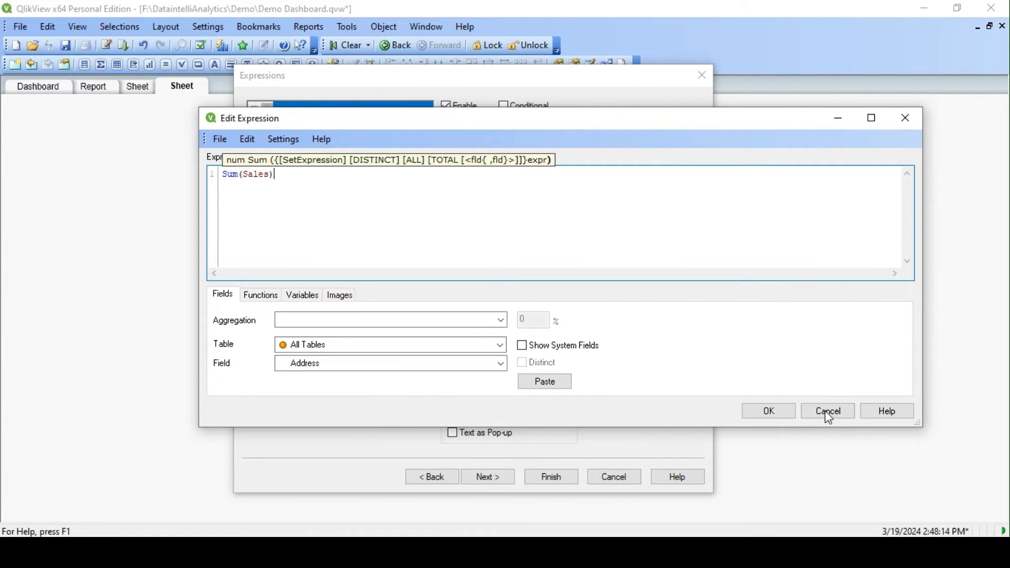
{"action": "left_click", "coordinate": [768, 413]}
{"action": "left_click", "coordinate": [542, 156]}
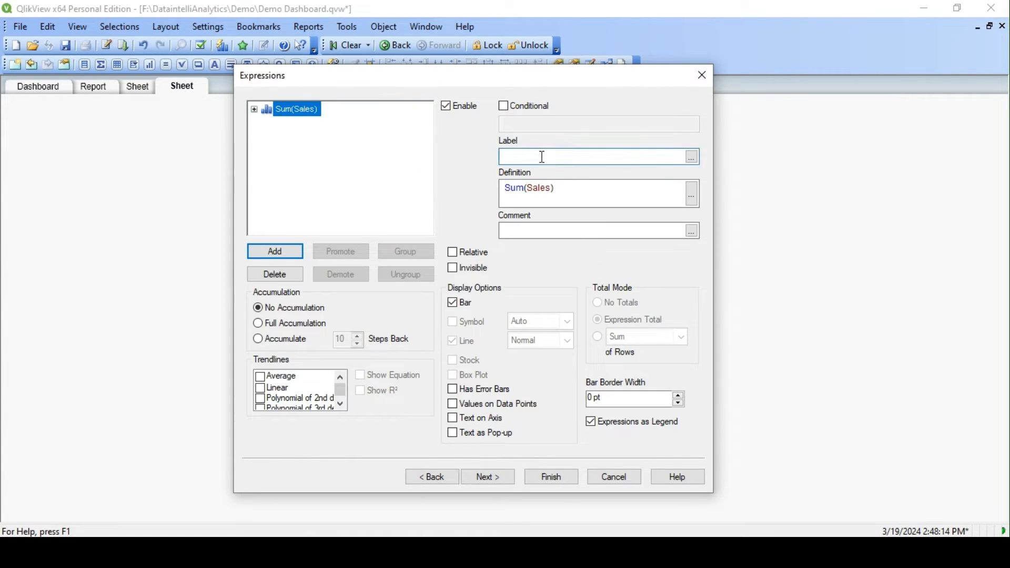
{"action": "type", "text": "Total Sales"}
{"action": "left_click", "coordinate": [561, 477]}
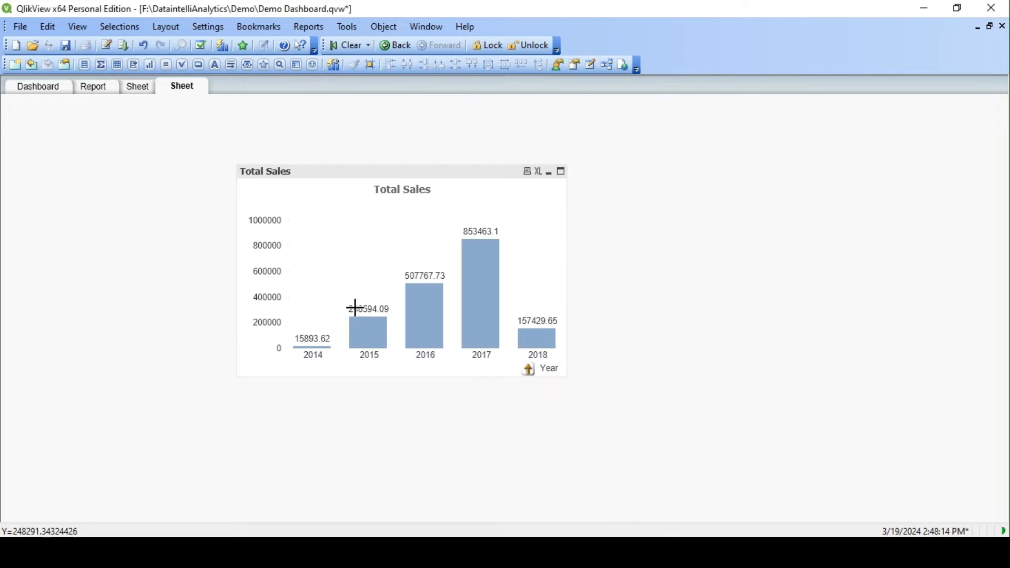
- Move the Total Sales chart to the sheet's upper-left corner and widen it across most of the sheet
{"action": "left_click_drag", "start_coordinate": [271, 176], "coordinate": [42, 116]}
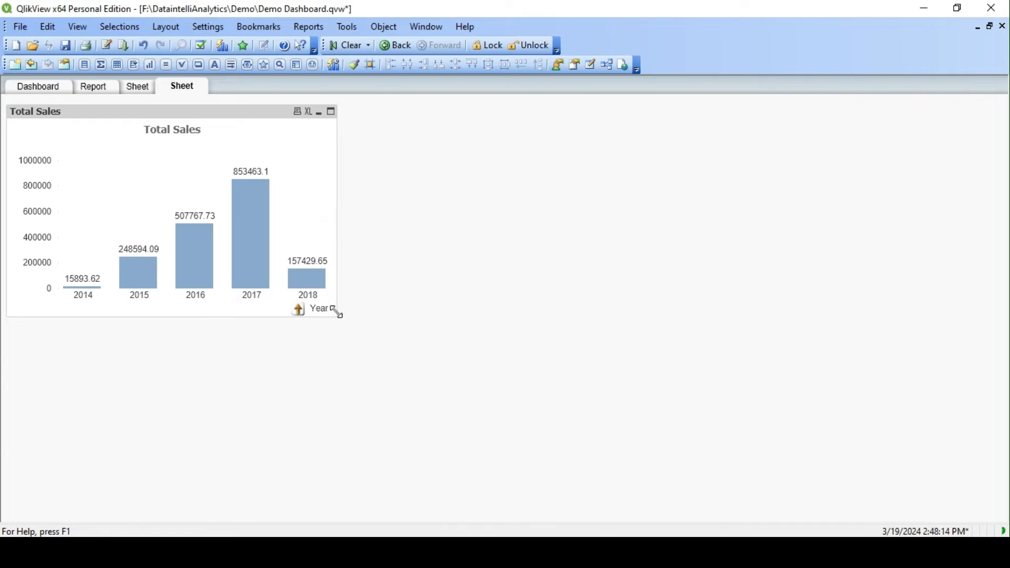
{"action": "left_click_drag", "start_coordinate": [337, 312], "coordinate": [934, 313]}
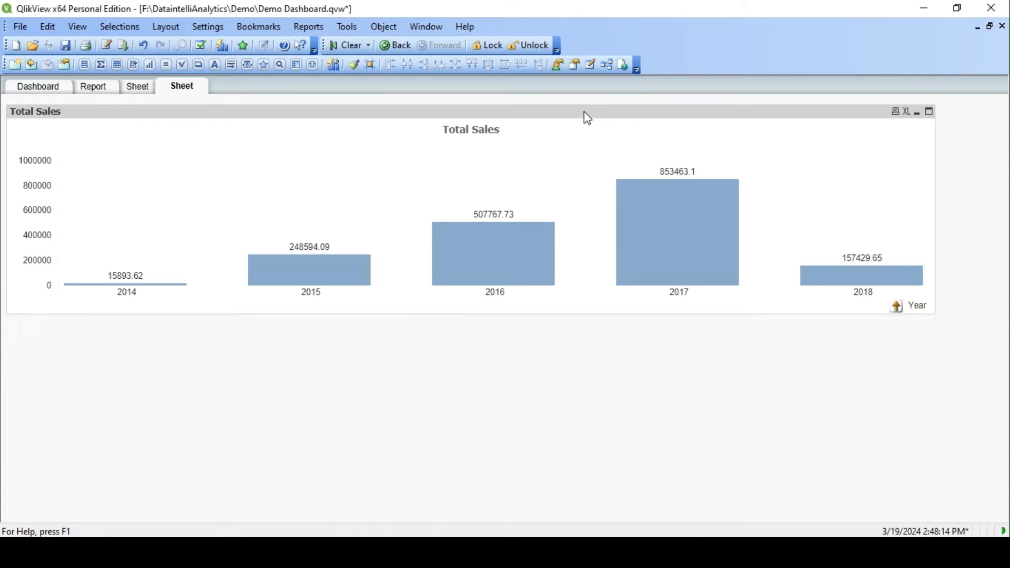
{"action": "left_click_drag", "start_coordinate": [584, 112], "coordinate": [584, 101]}
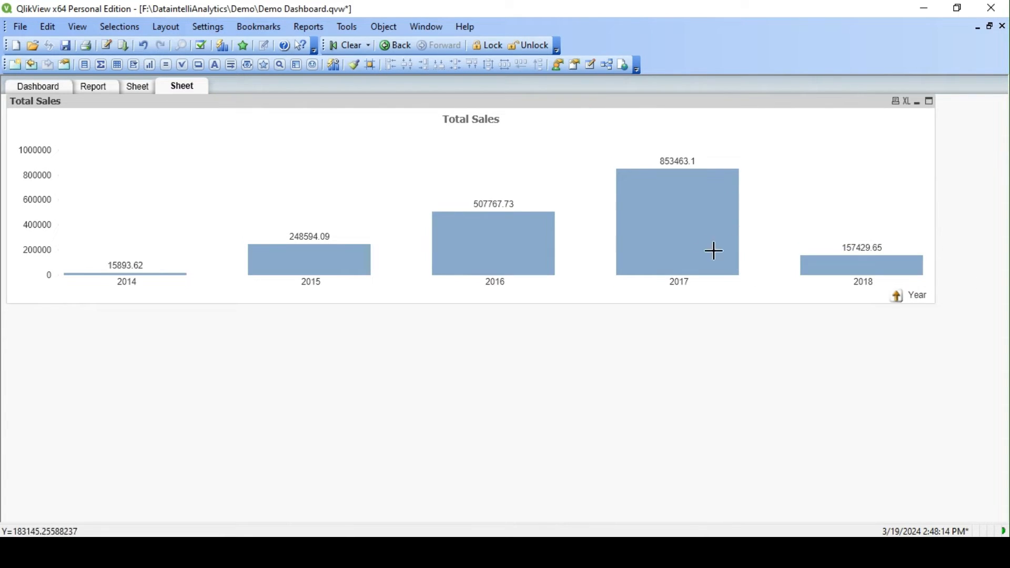
- Test the chart's drill-down on the 2017 bar, clear the selection and drill into 2016 instead
{"action": "left_click", "coordinate": [662, 241]}
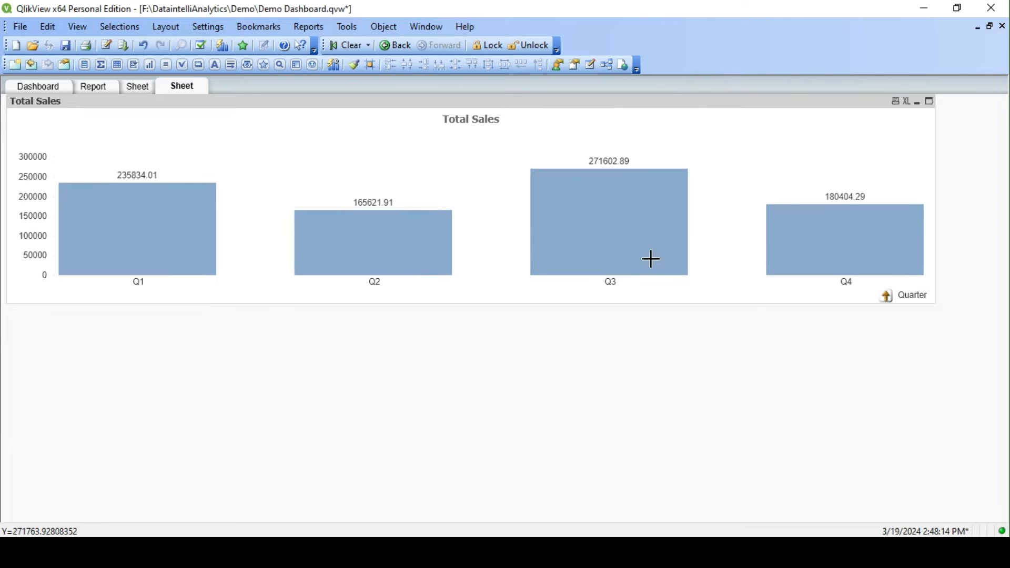
{"action": "left_click", "coordinate": [357, 49]}
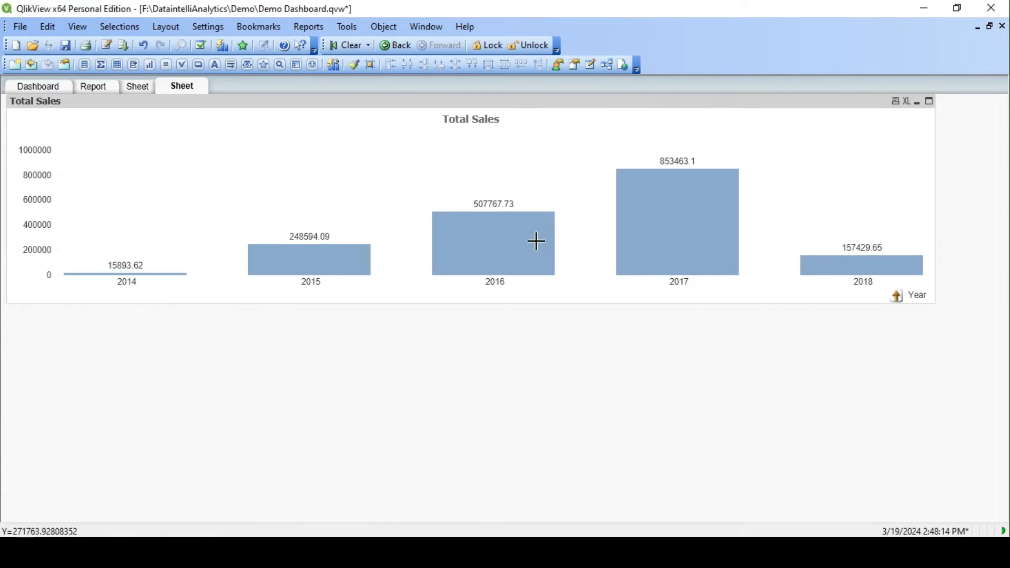
{"action": "left_click", "coordinate": [507, 256]}
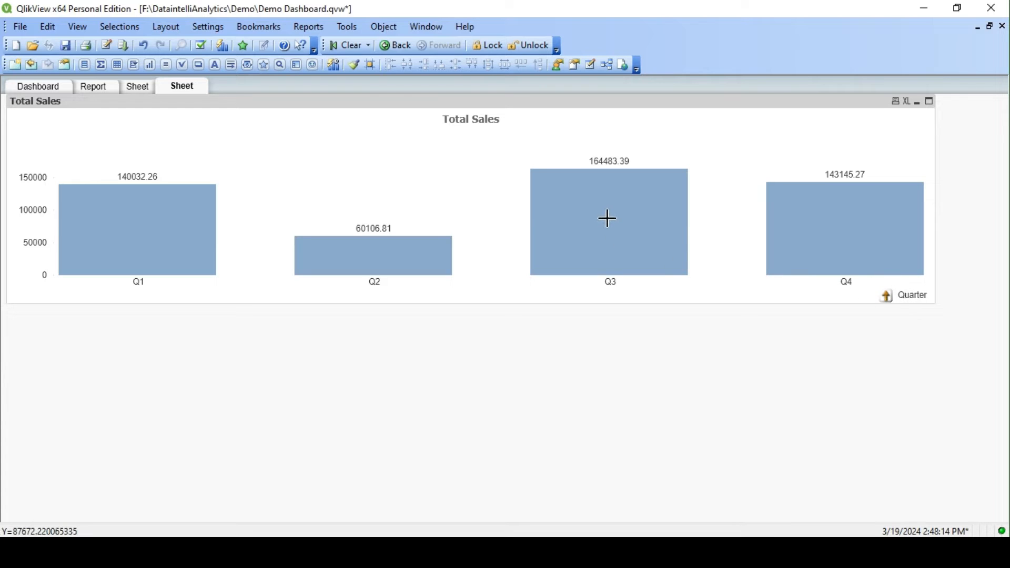
- Test the drill-down through Q3 and Aug-2016 to the week level, then drill back up to Year
{"action": "left_click", "coordinate": [604, 234]}
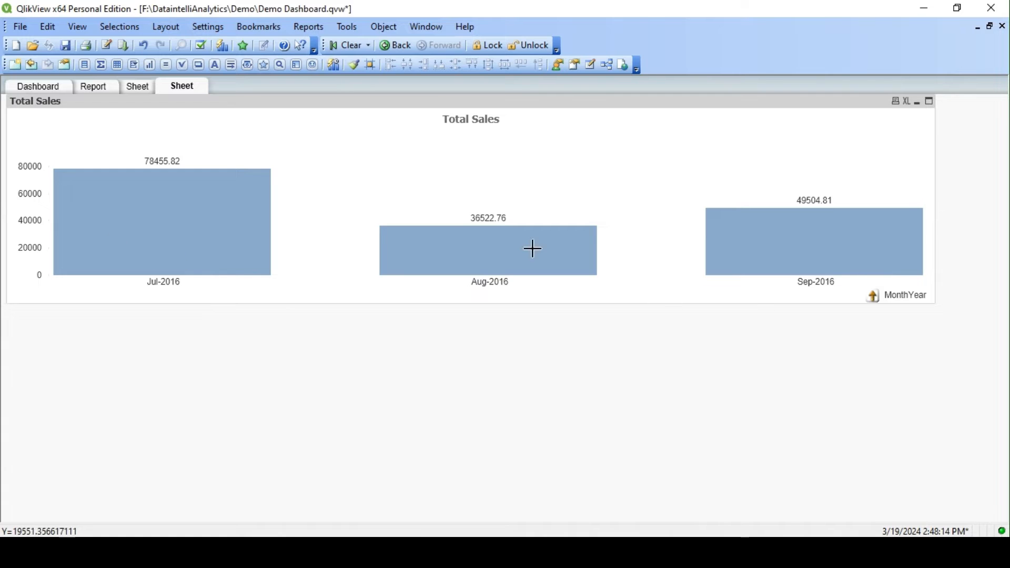
{"action": "left_click", "coordinate": [508, 267]}
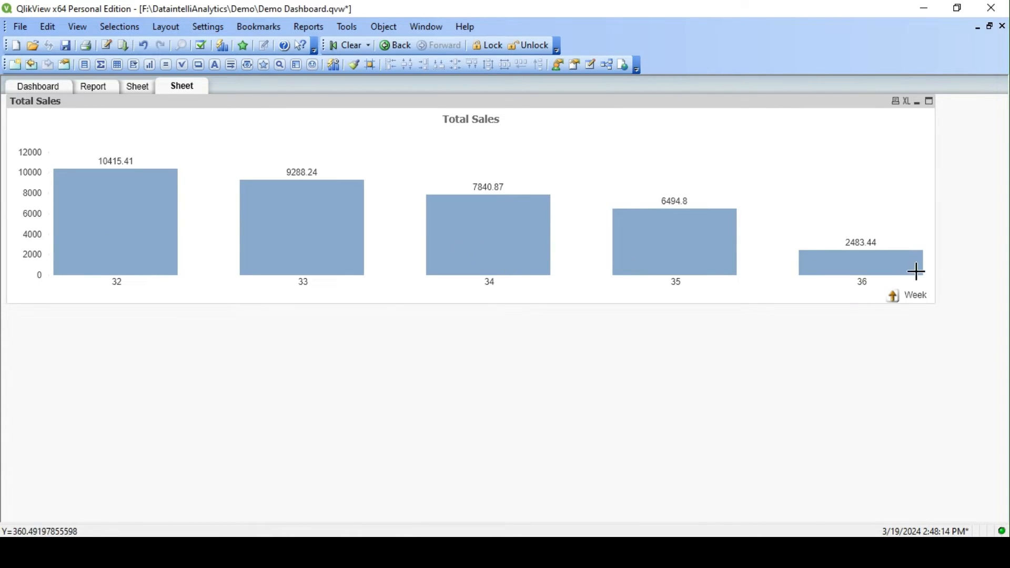
{"action": "left_click", "coordinate": [894, 296]}
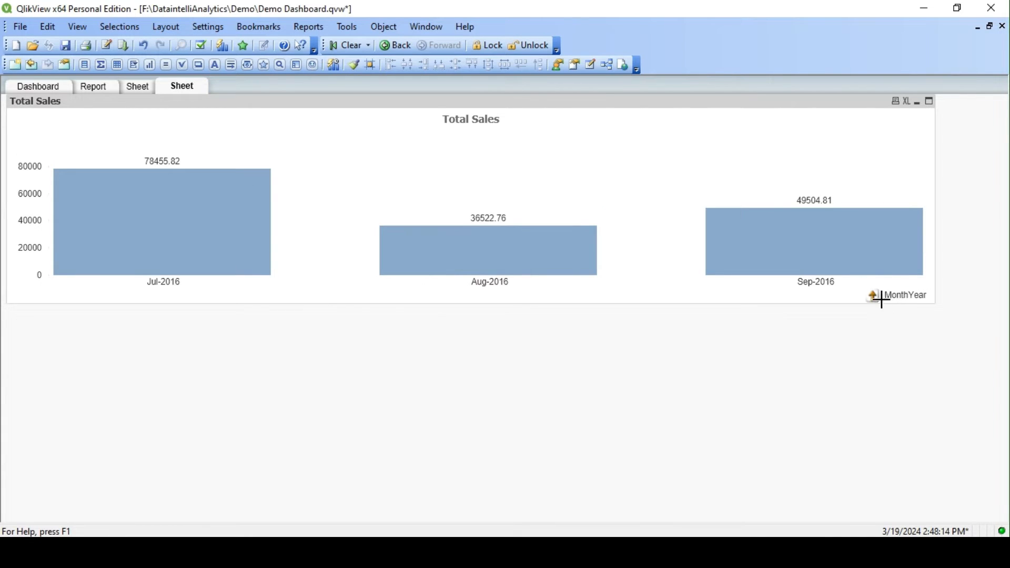
{"action": "left_click", "coordinate": [876, 297]}
{"action": "left_click", "coordinate": [888, 297]}
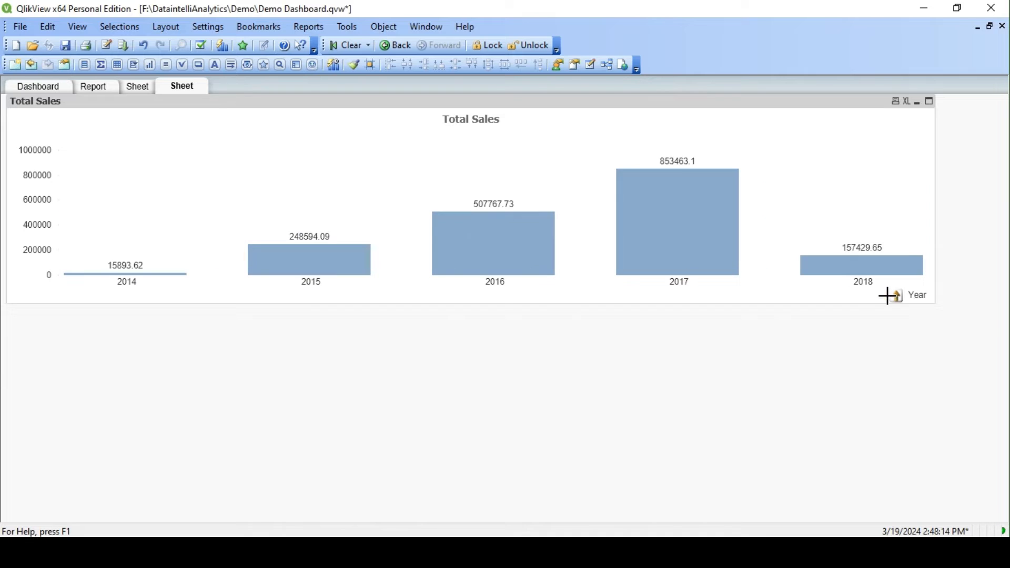
- Drill from 2017 into Q3 and its middle month down to weeks, then clear all selections
{"action": "left_click", "coordinate": [693, 236]}
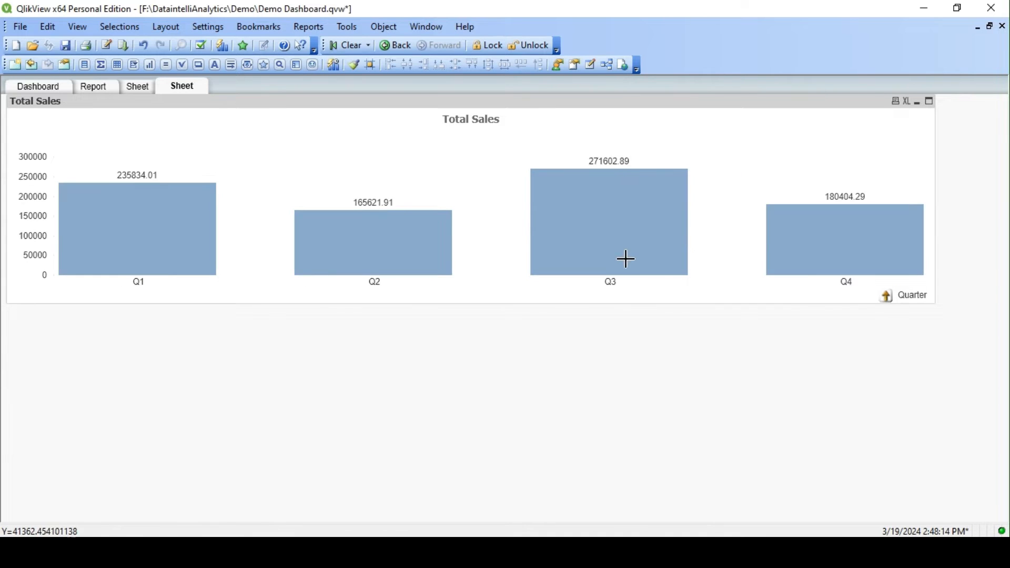
{"action": "left_click", "coordinate": [625, 259]}
{"action": "left_click", "coordinate": [487, 284]}
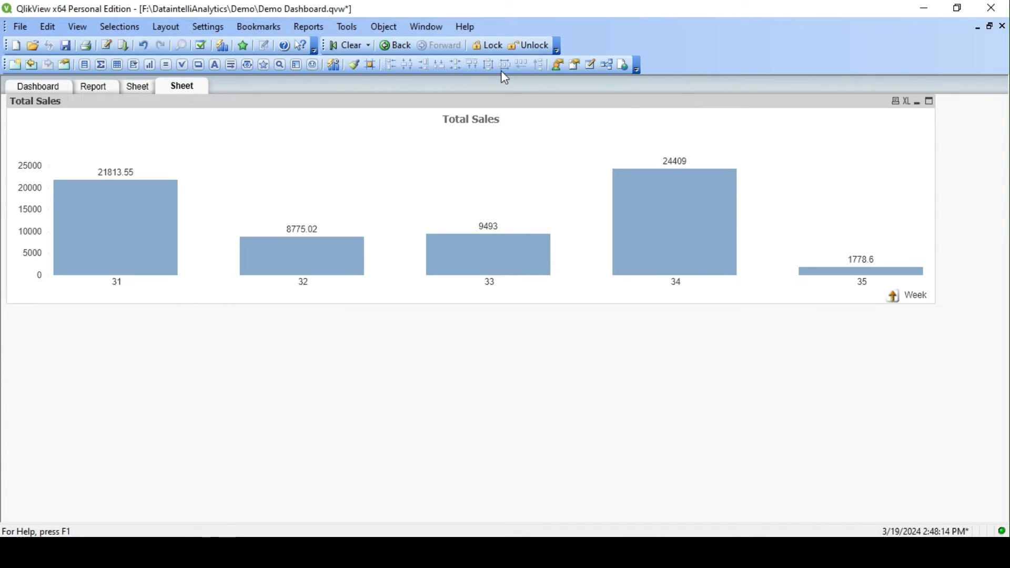
{"action": "left_click", "coordinate": [348, 45]}
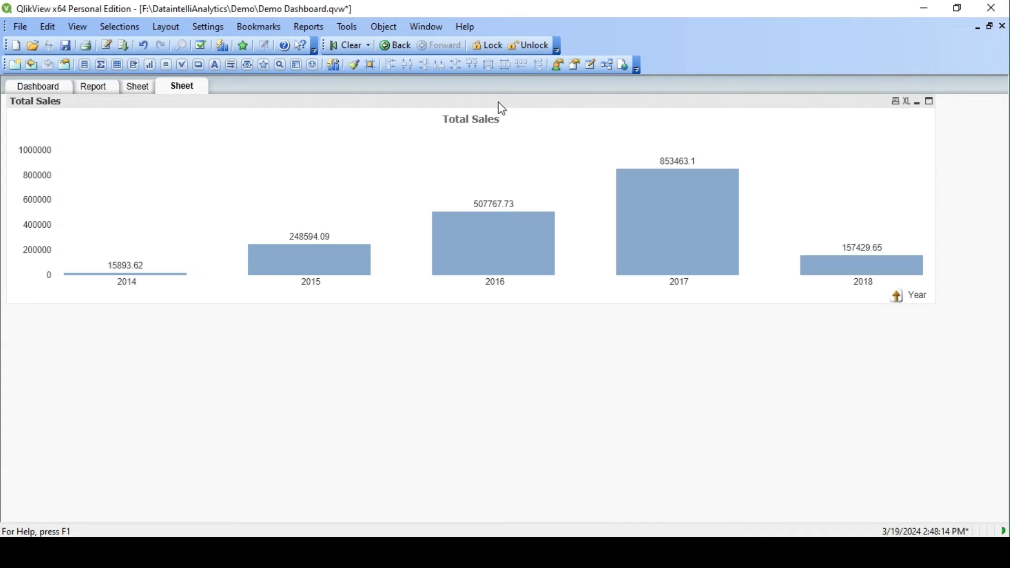
- Duplicate the Total Sales chart directly below the original and remove the Date Drill dimension from the copy
{"action": "left_click_drag", "start_coordinate": [498, 102], "coordinate": [500, 326]}
{"action": "right_click", "coordinate": [497, 323]}
{"action": "left_click", "coordinate": [553, 88]}
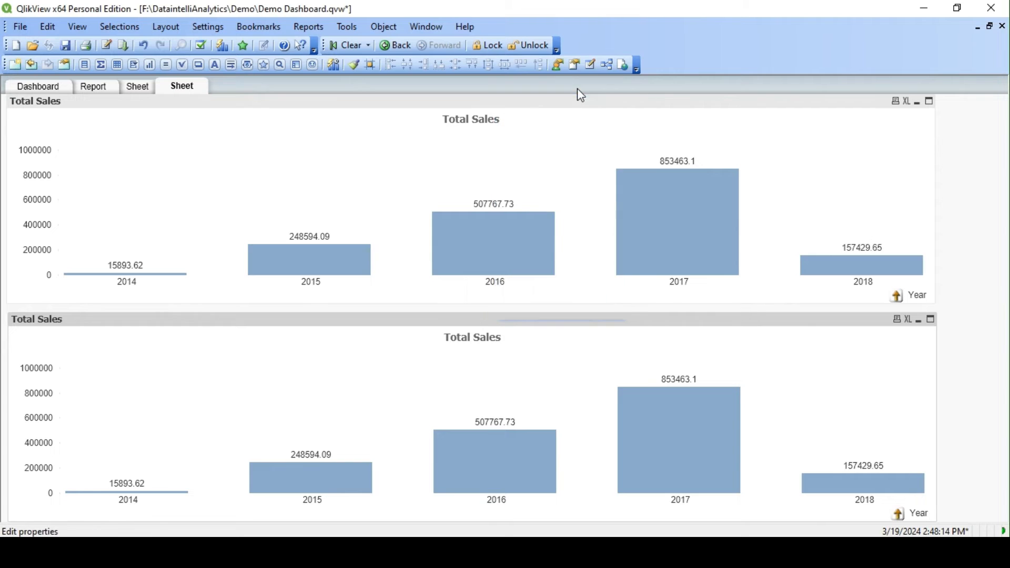
{"action": "left_click", "coordinate": [352, 96]}
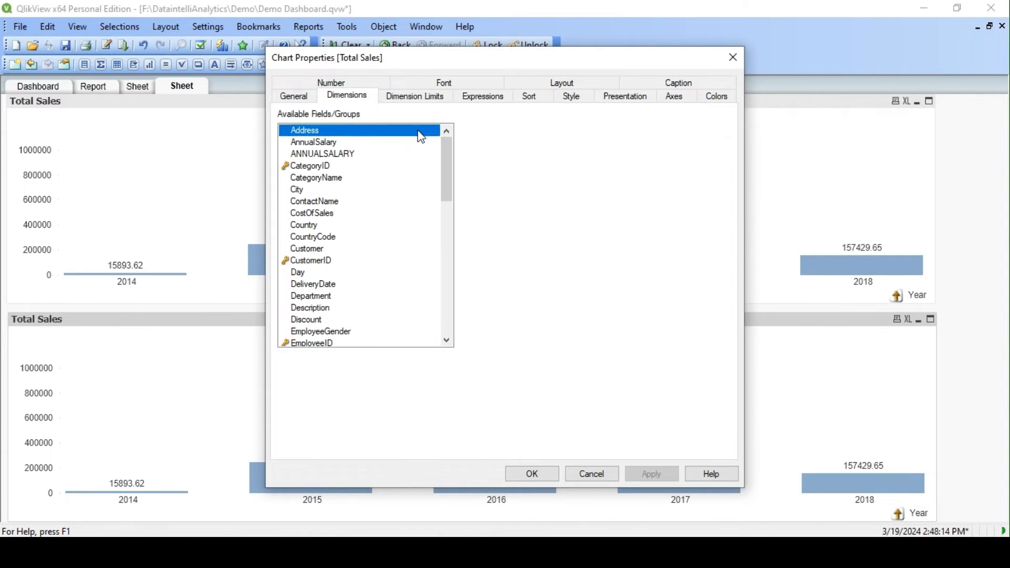
{"action": "left_click", "coordinate": [504, 157]}
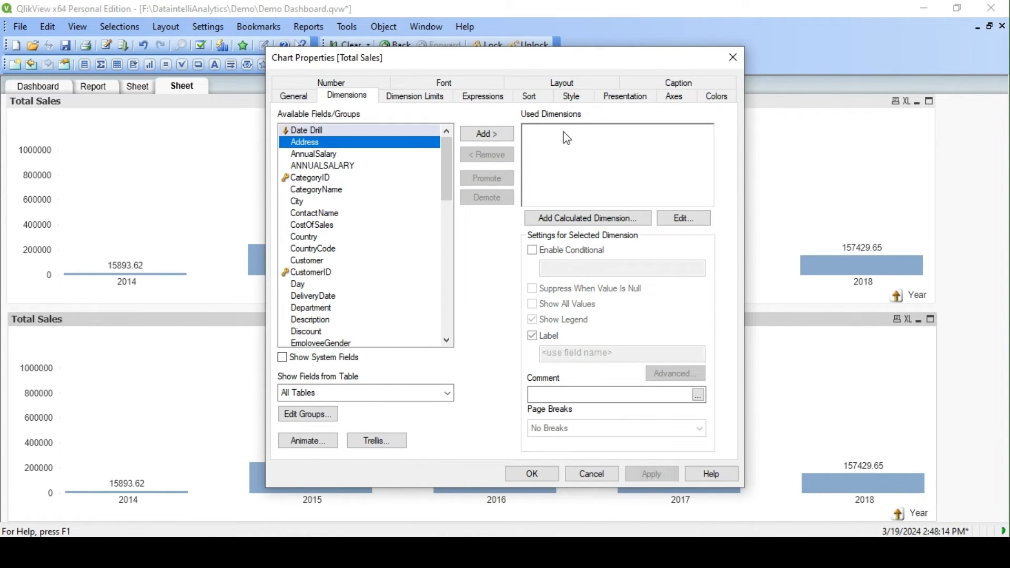
- Create a new cyclic group named Dim Group
{"action": "left_click", "coordinate": [306, 416]}
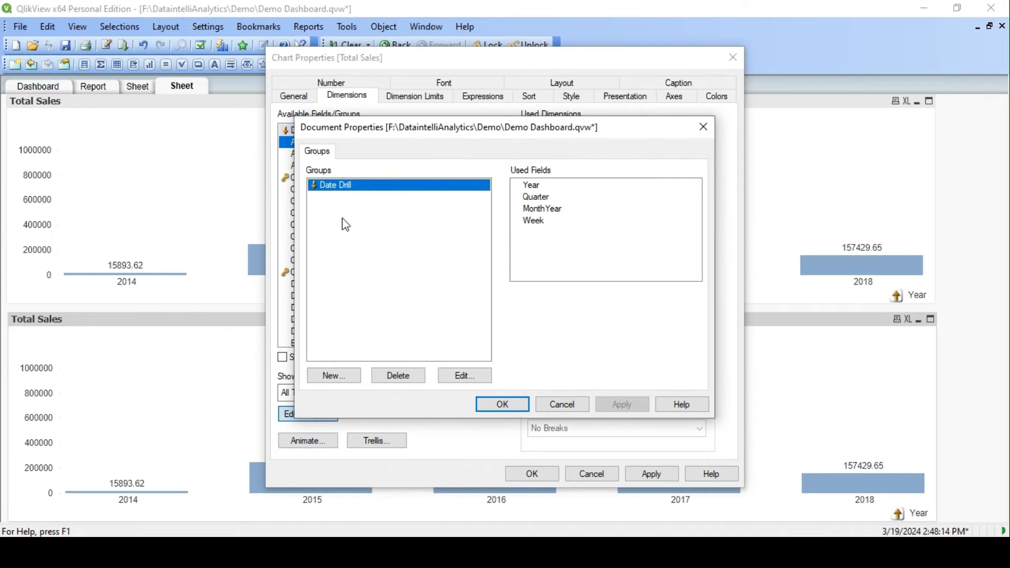
{"action": "left_click", "coordinate": [339, 377]}
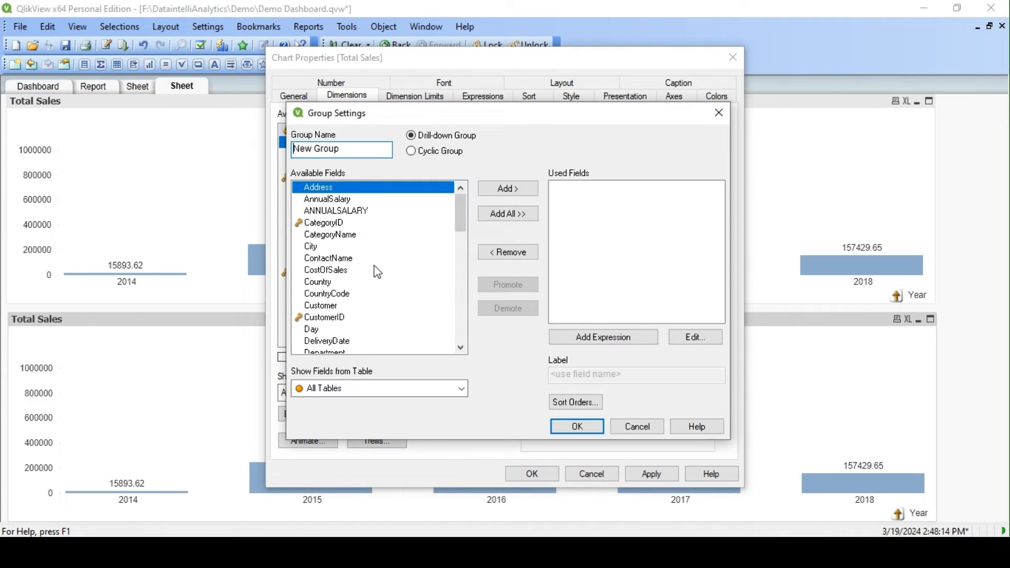
{"action": "left_click", "coordinate": [431, 153]}
{"action": "left_click_drag", "start_coordinate": [357, 149], "coordinate": [231, 149]}
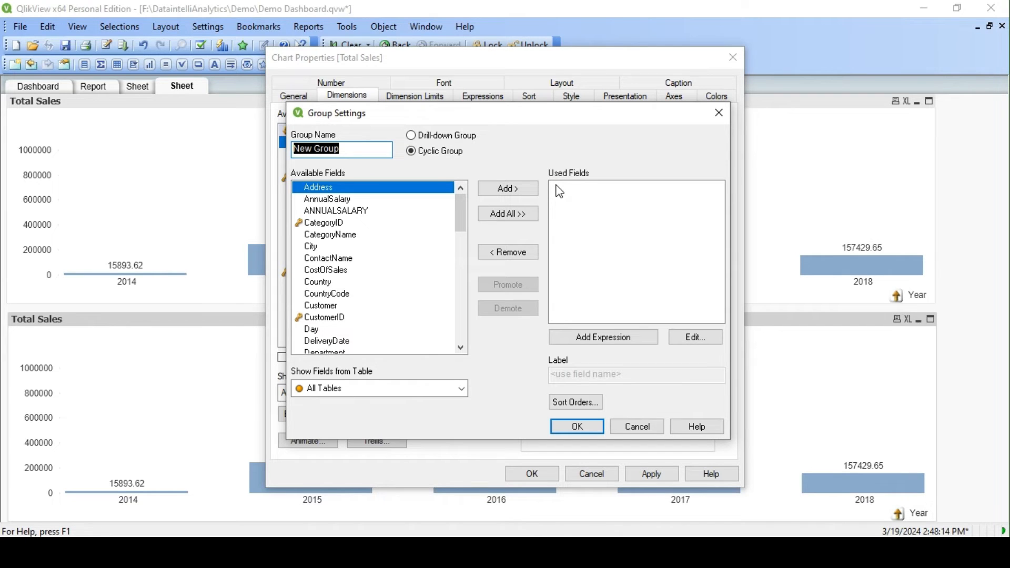
{"action": "type", "text": "Dim"}
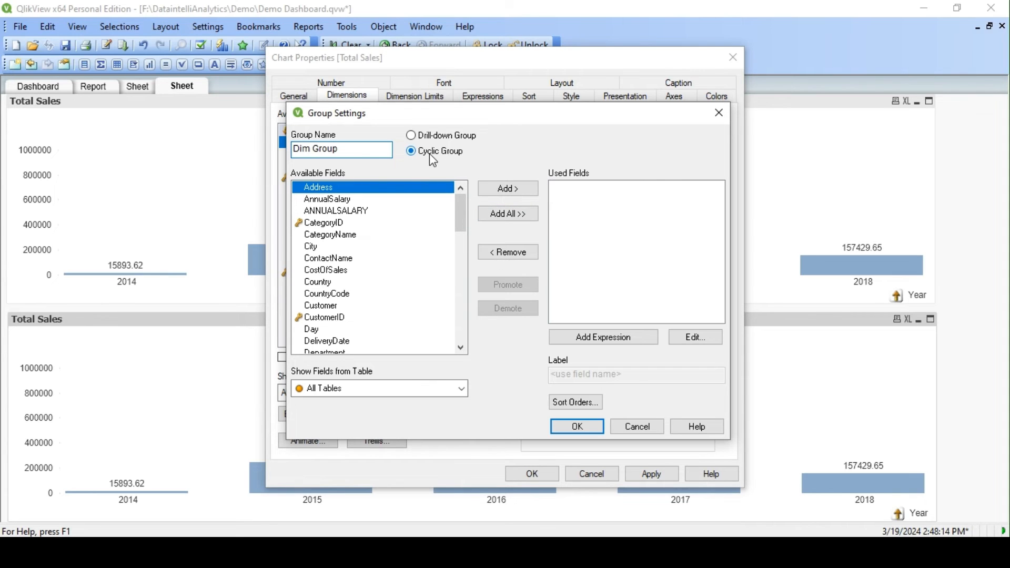
- Add the fields CategoryName, Customer, ShippingCompany and Supplier to Dim Group
{"action": "left_click", "coordinate": [332, 238]}
{"action": "double_click", "coordinate": [335, 244]}
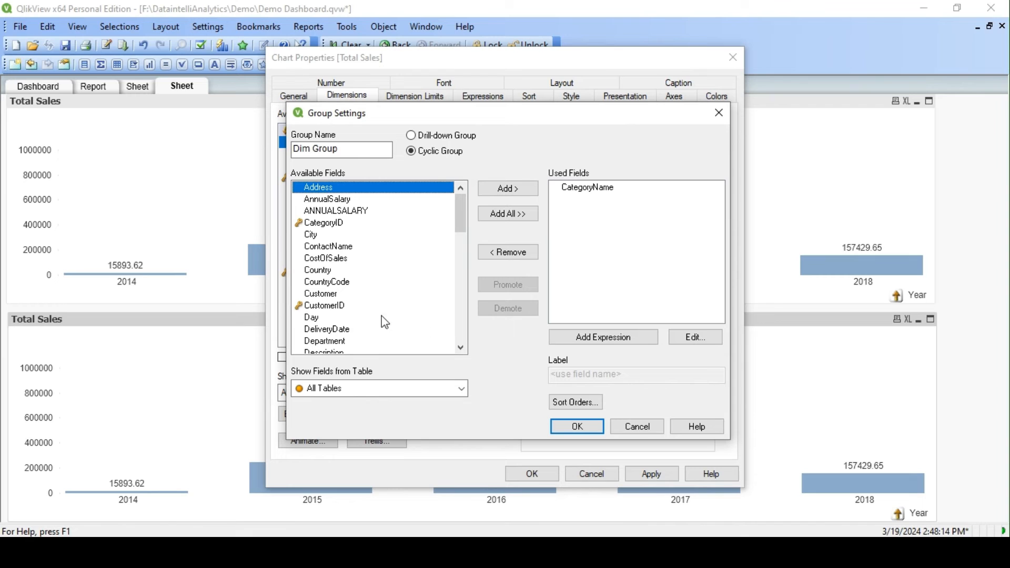
{"action": "double_click", "coordinate": [334, 295]}
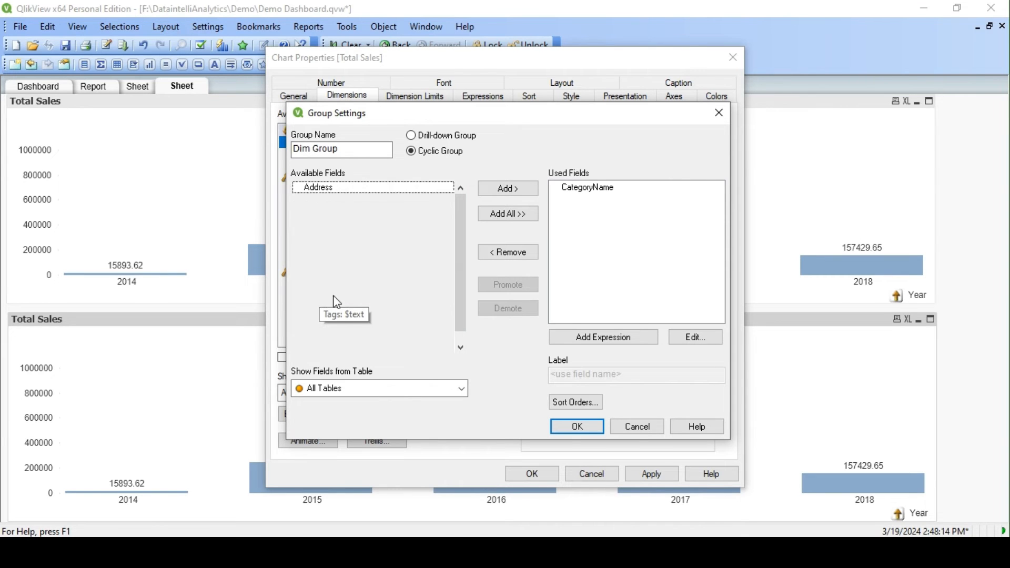
{"action": "left_click", "coordinate": [347, 309]}
{"action": "type", "text": "su"}
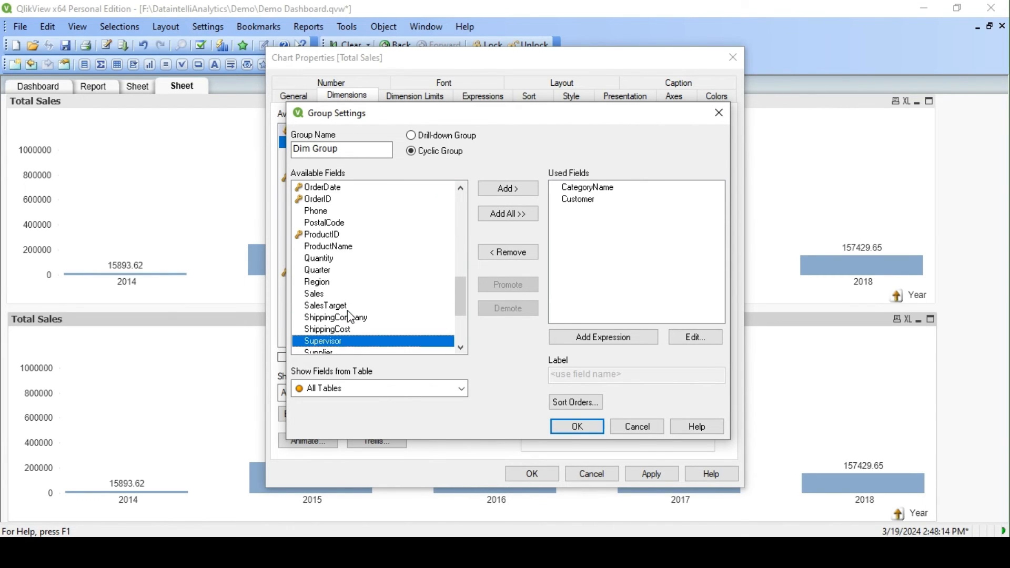
{"action": "scroll", "coordinate": [350, 326], "scroll_direction": "down", "scroll_amount": 3}
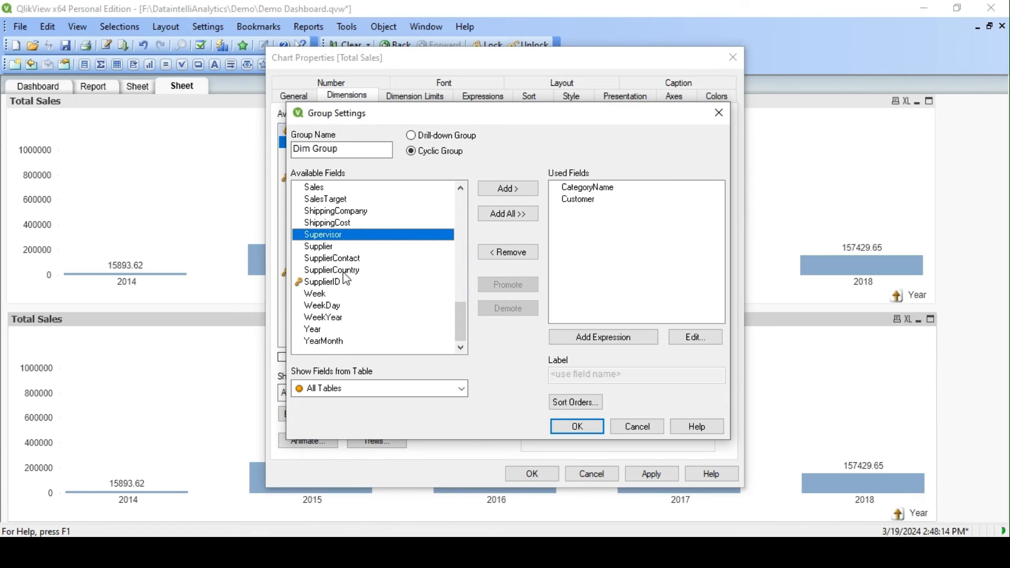
{"action": "double_click", "coordinate": [334, 212]}
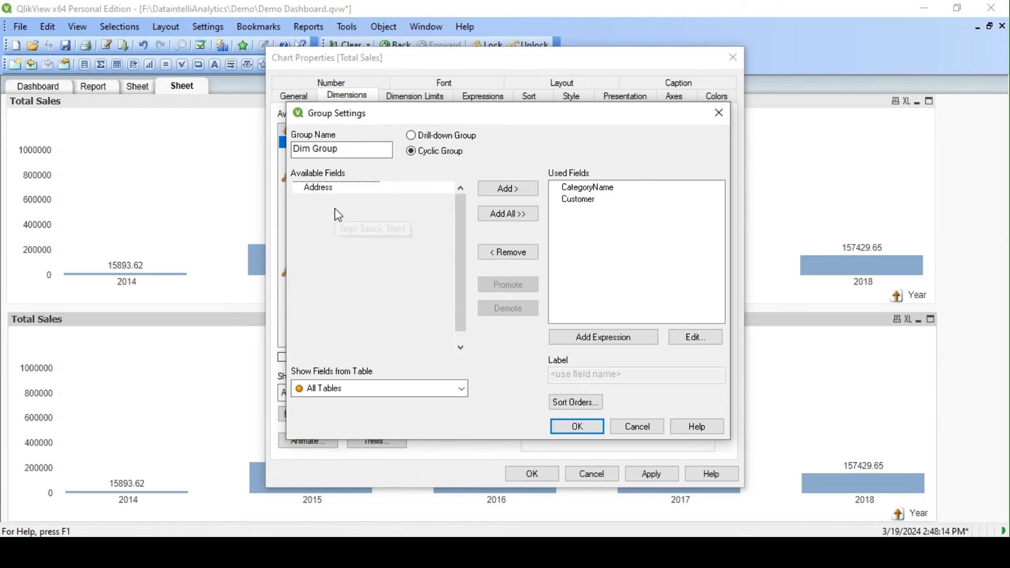
{"action": "scroll", "coordinate": [379, 312], "scroll_direction": "down", "scroll_amount": 10}
{"action": "type", "text": "upp"}
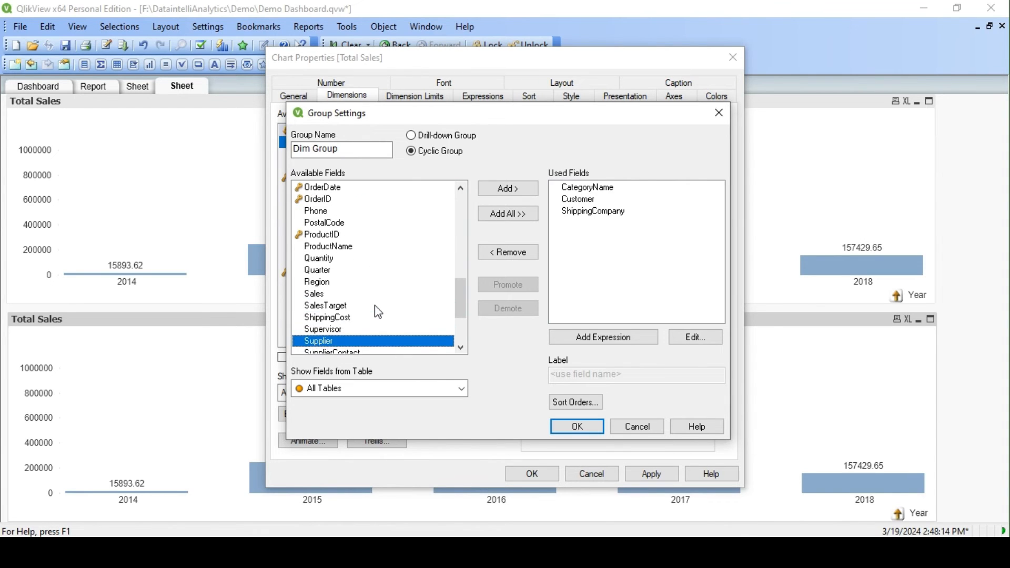
{"action": "double_click", "coordinate": [339, 341]}
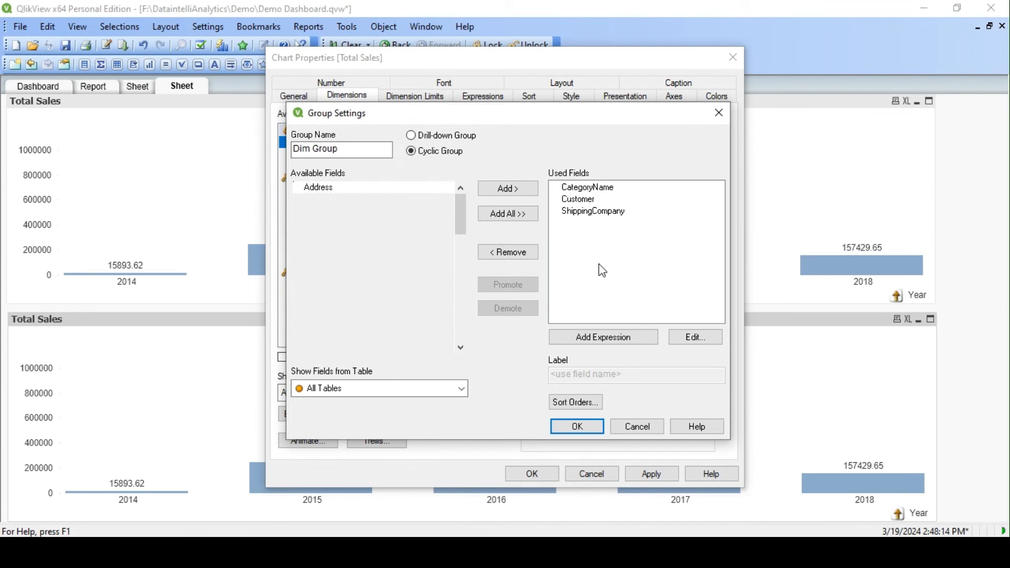
- Label the ShippingCompany field Shipper and save the group
{"action": "left_click", "coordinate": [601, 213]}
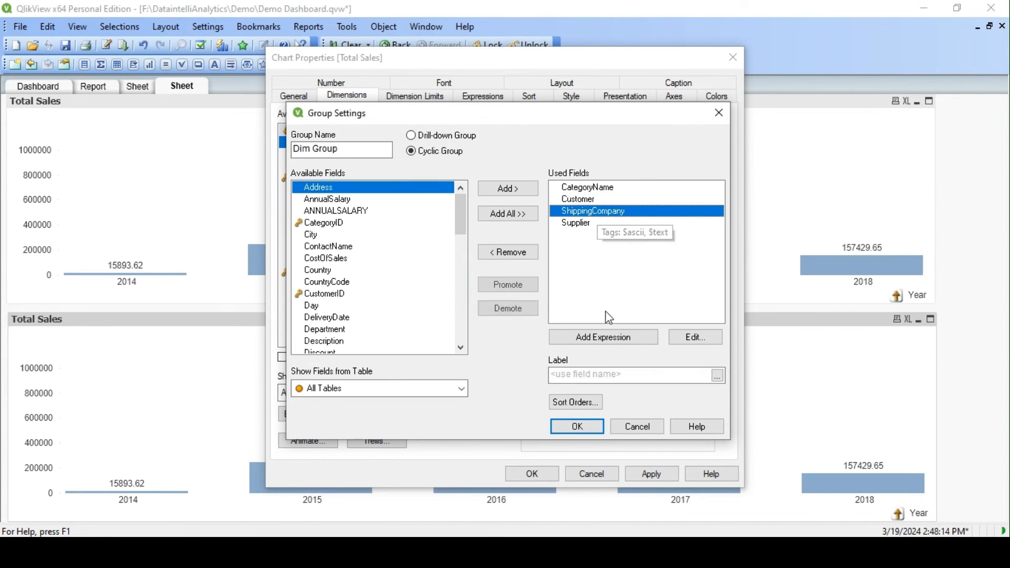
{"action": "left_click", "coordinate": [600, 375]}
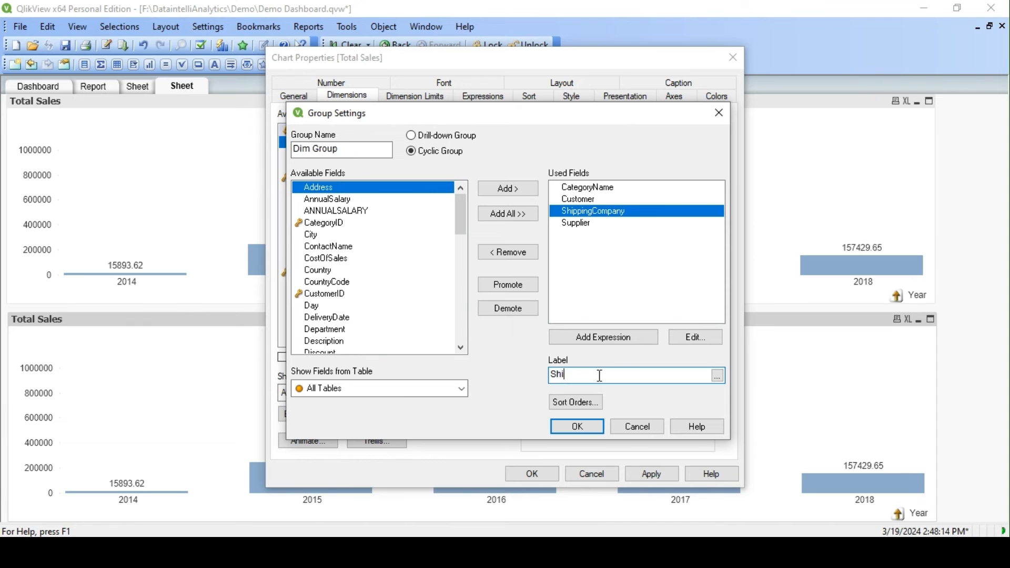
{"action": "type", "text": "Shipper"}
{"action": "key", "text": "Return"}
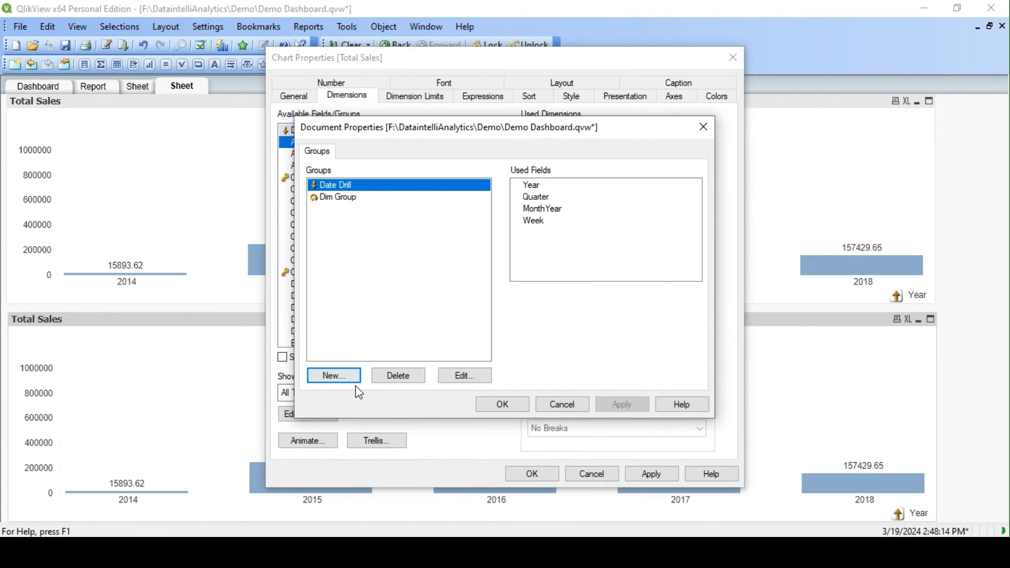
- Reopen Dim Group, label its CategoryName field Category, check the other fields' labels and save the group
{"action": "left_click", "coordinate": [356, 201]}
{"action": "left_click", "coordinate": [465, 375]}
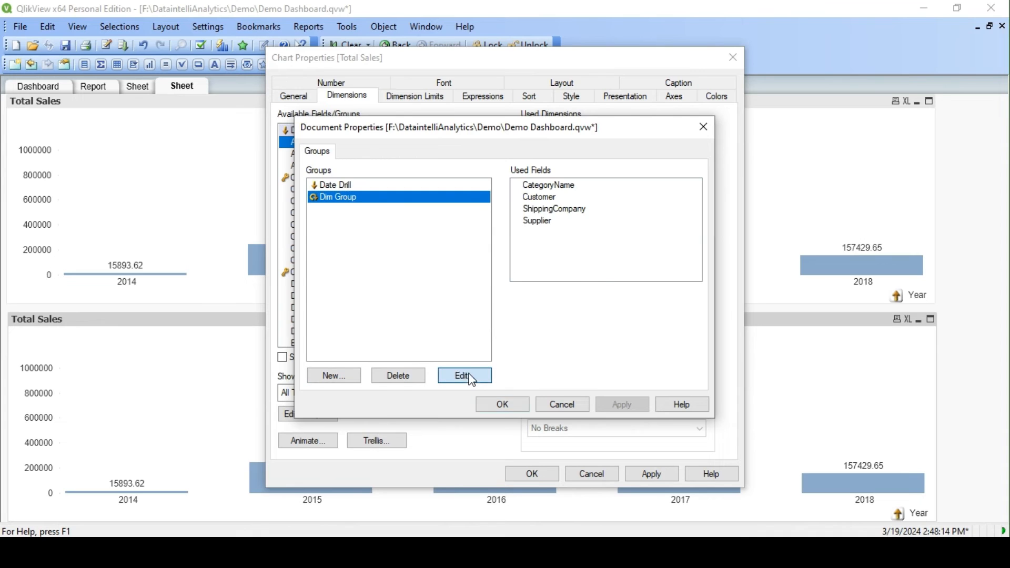
{"action": "left_click", "coordinate": [591, 212]}
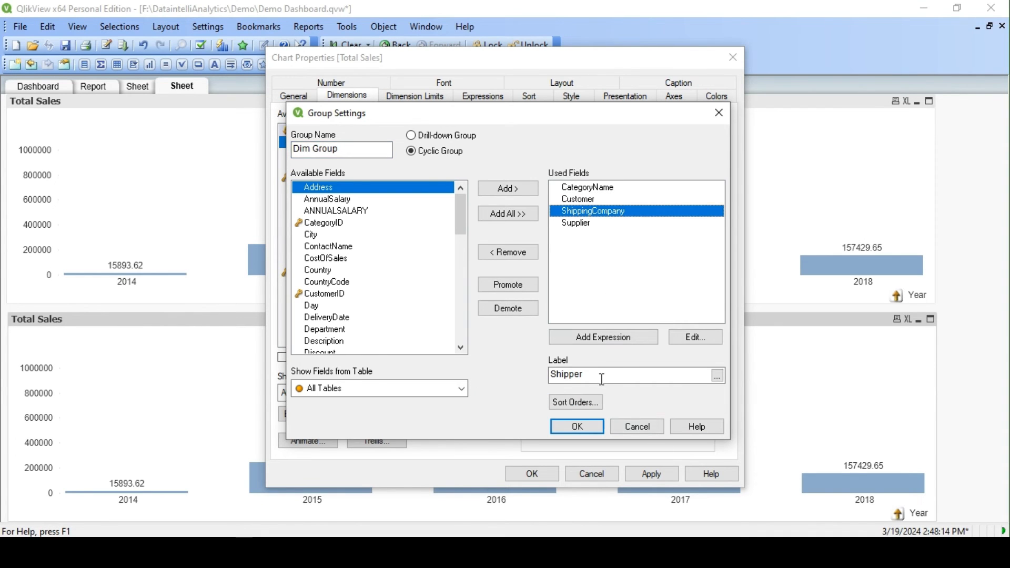
{"action": "left_click", "coordinate": [591, 188]}
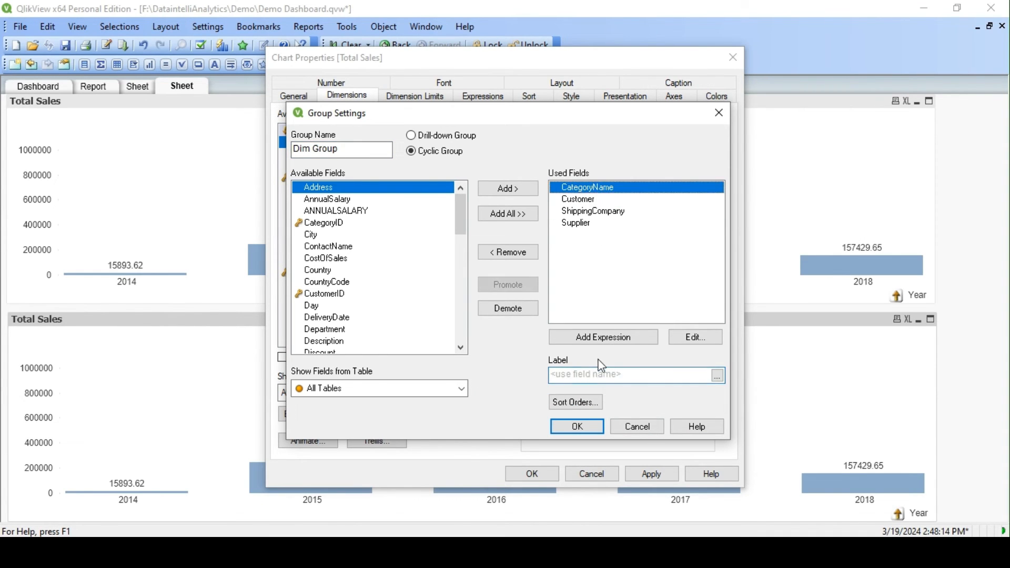
{"action": "left_click", "coordinate": [598, 377]}
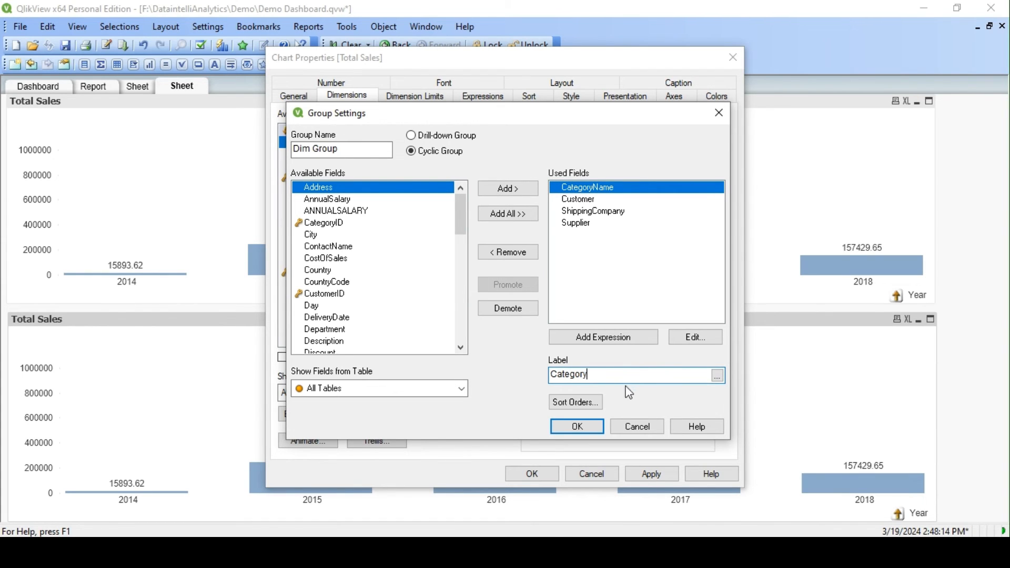
{"action": "left_click", "coordinate": [581, 200]}
{"action": "left_click", "coordinate": [599, 211]}
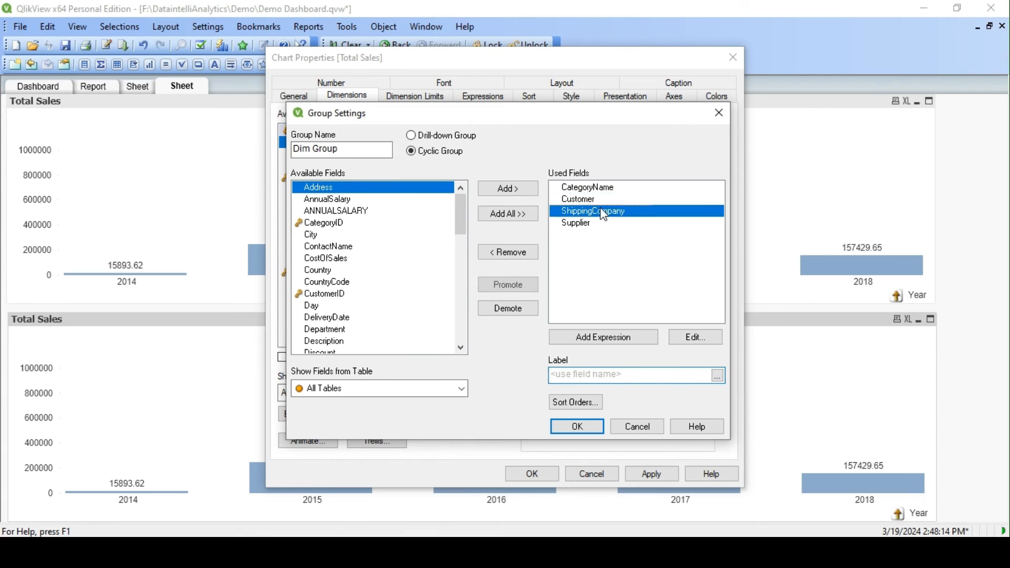
{"action": "left_click", "coordinate": [592, 224]}
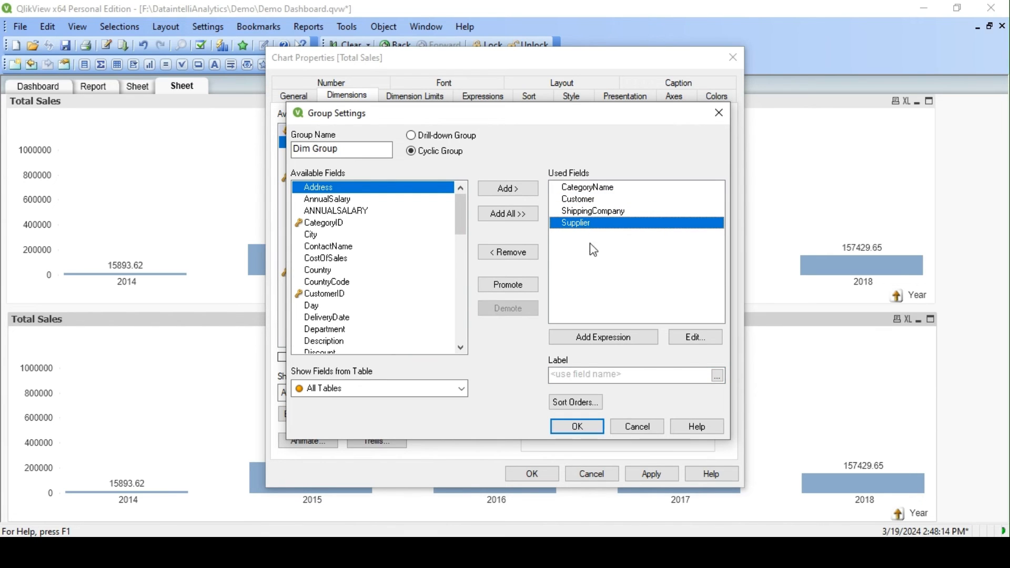
{"action": "left_click", "coordinate": [587, 425]}
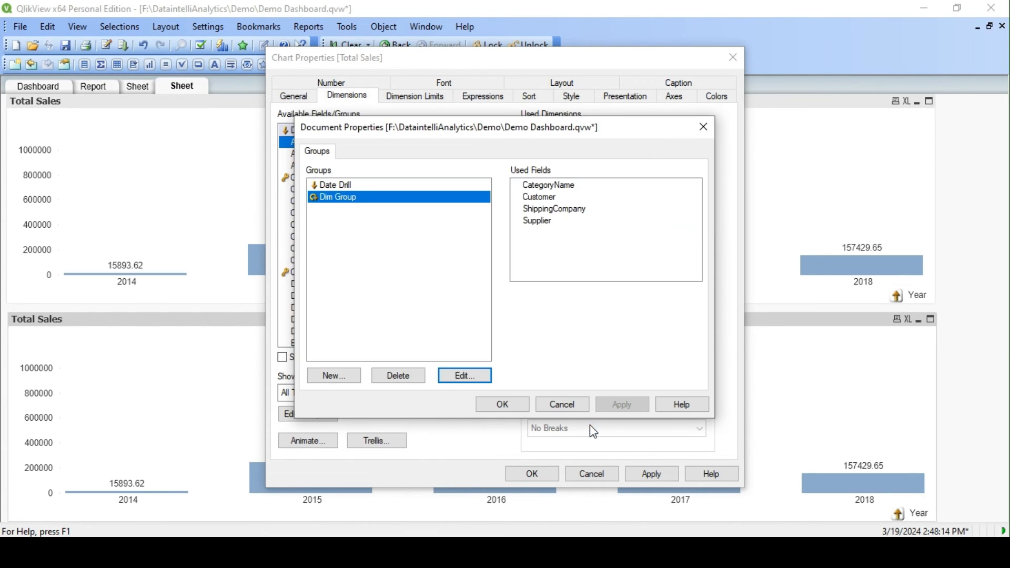
- Accept the group list, add Dim Group as the copied chart's dimension and apply the change
{"action": "left_click", "coordinate": [352, 201]}
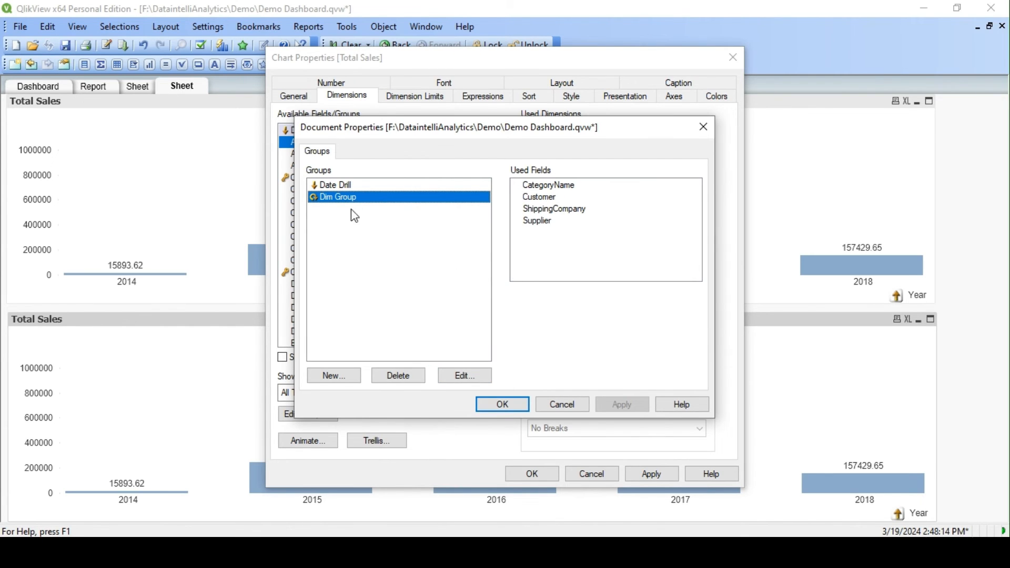
{"action": "left_click", "coordinate": [504, 405]}
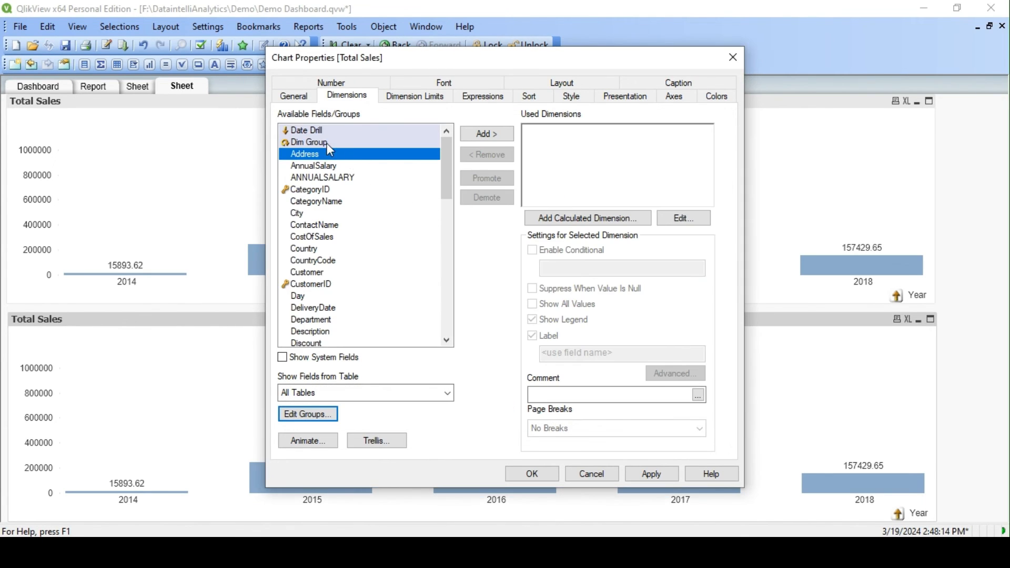
{"action": "double_click", "coordinate": [326, 143]}
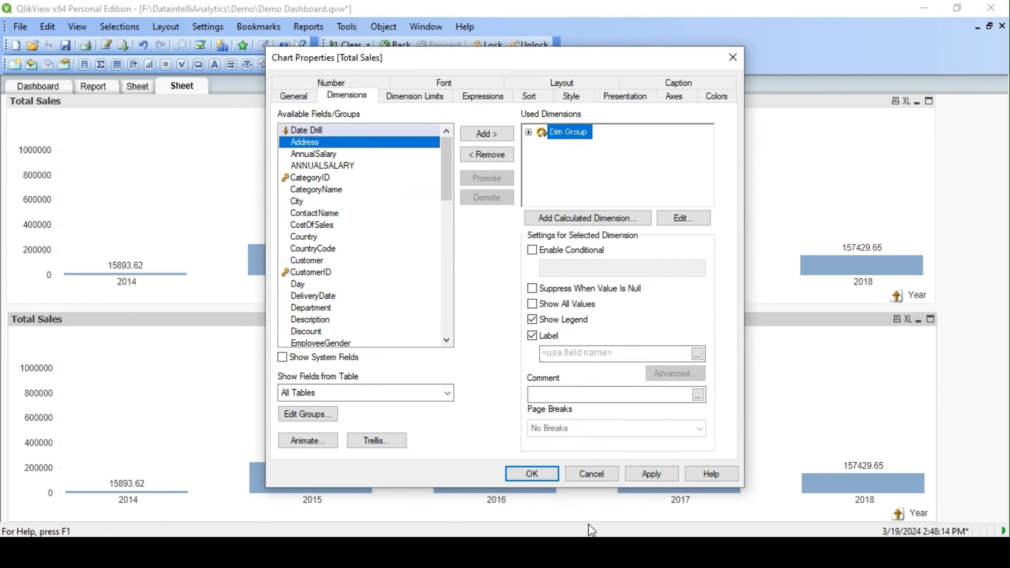
{"action": "left_click", "coordinate": [648, 472]}
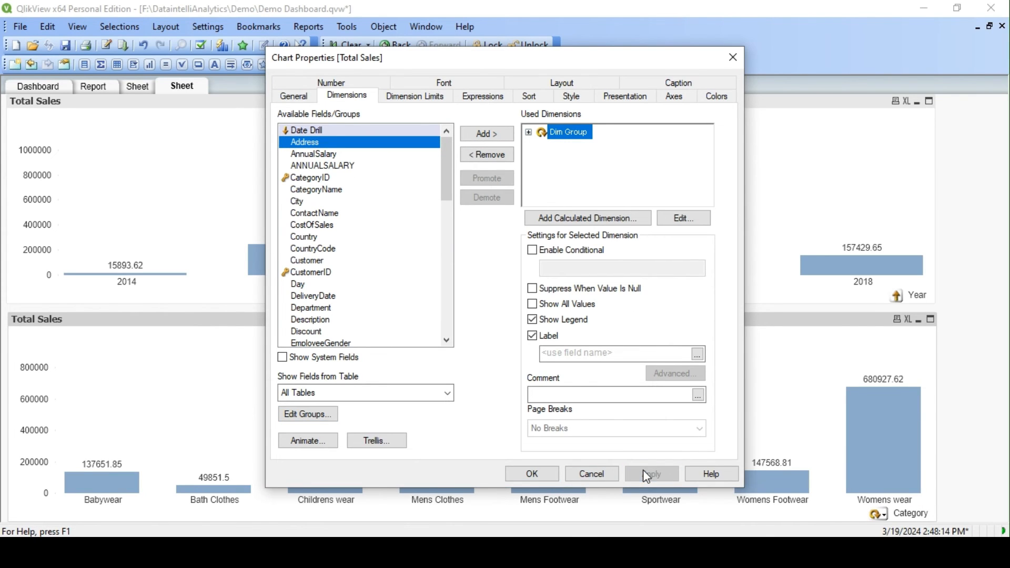
- Accept the Dim Group dimension, reopen the lower Total Sales chart's properties and sort its bars by Y-value
{"action": "left_click", "coordinate": [531, 474]}
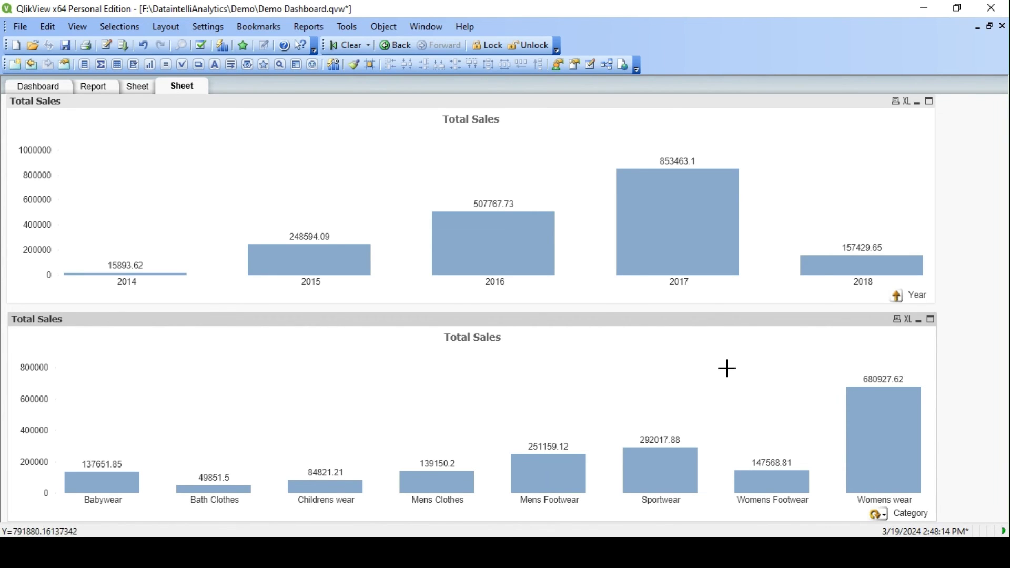
{"action": "right_click", "coordinate": [698, 363]}
{"action": "left_click", "coordinate": [756, 130]}
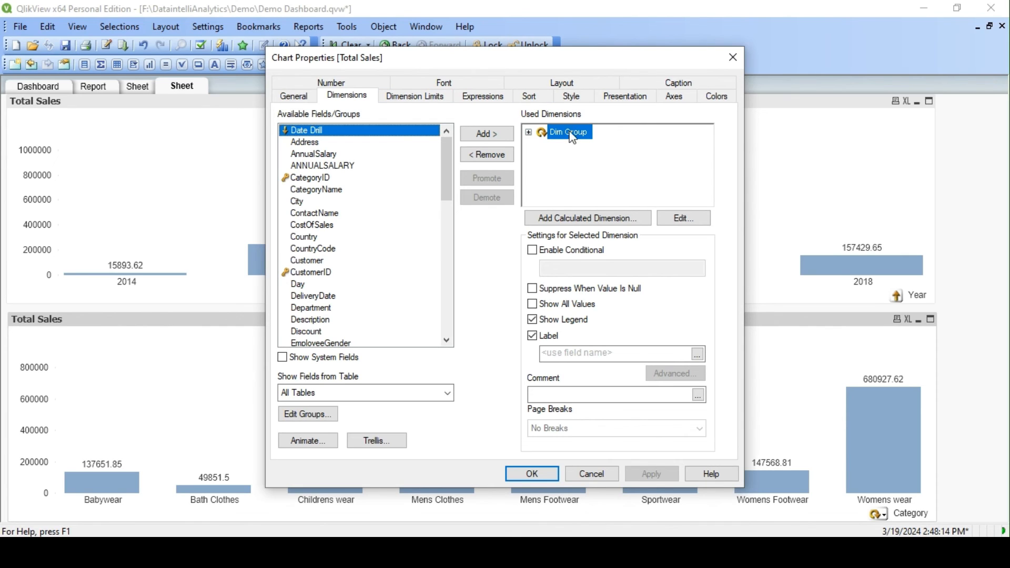
{"action": "left_click", "coordinate": [530, 97]}
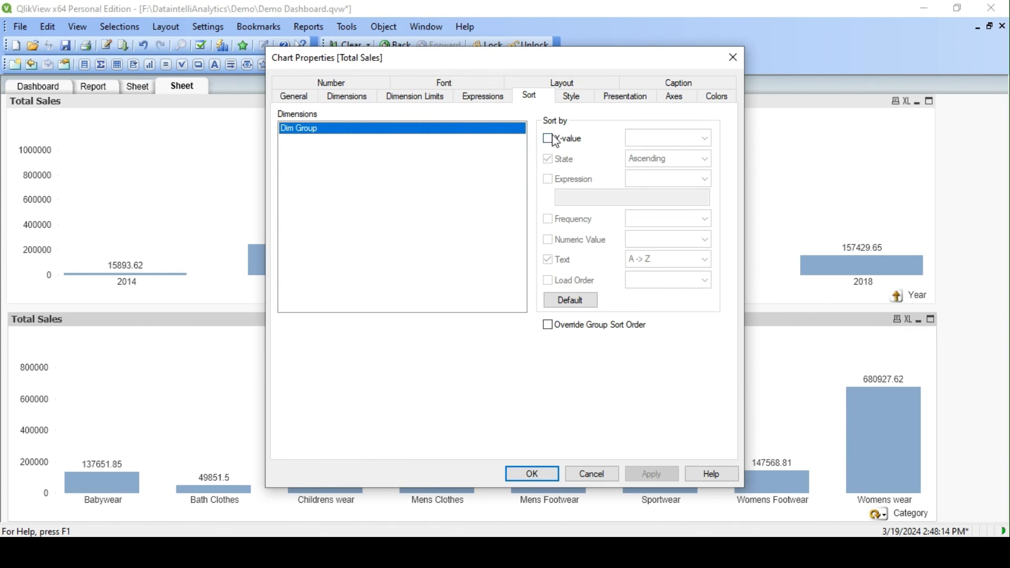
{"action": "left_click", "coordinate": [560, 145]}
- Limit Dim Group to the largest 10 values by the first expression, turn off Show Others, and accept the chart properties
{"action": "left_click", "coordinate": [420, 97]}
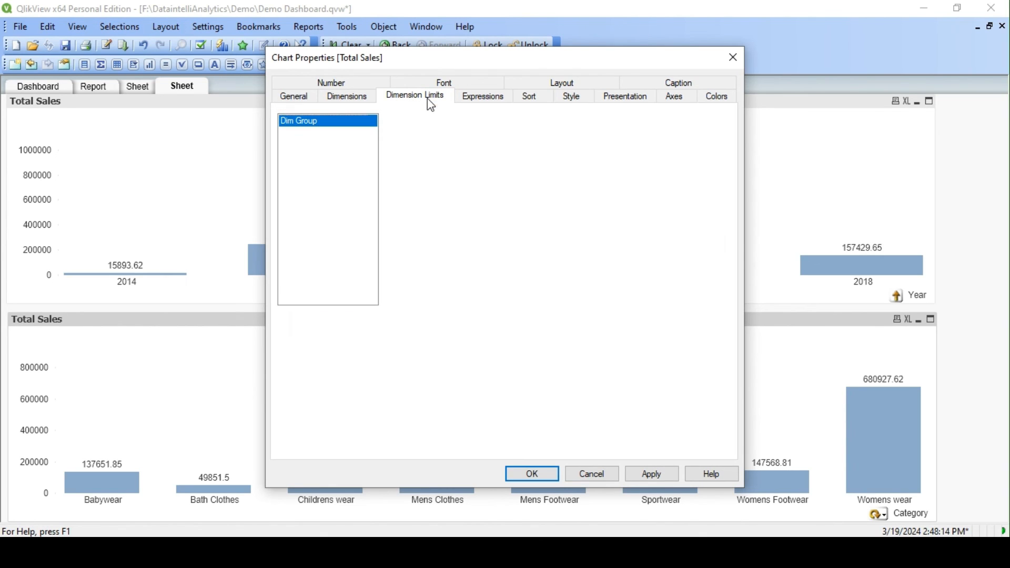
{"action": "left_click", "coordinate": [400, 132]}
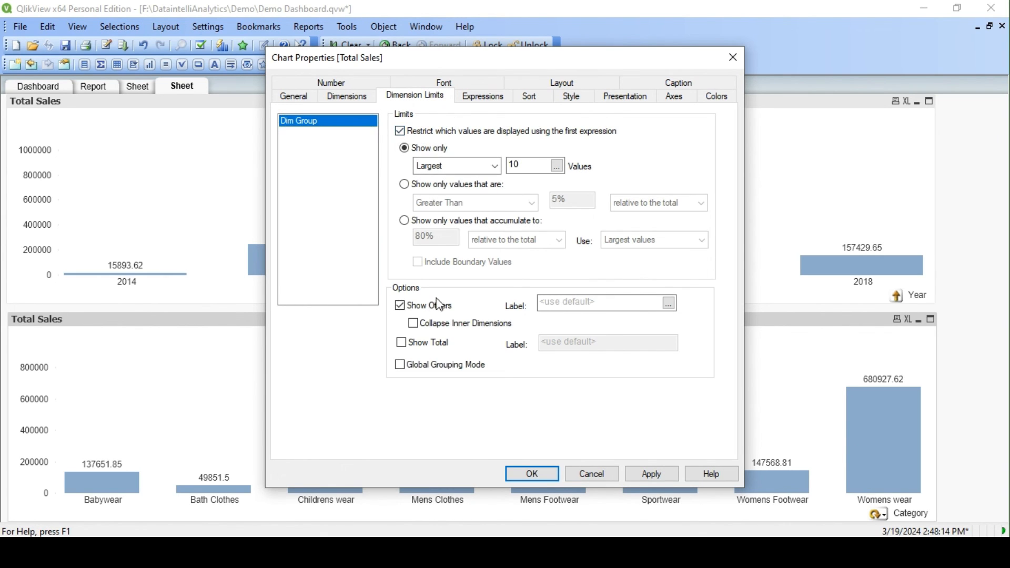
{"action": "left_click", "coordinate": [401, 308]}
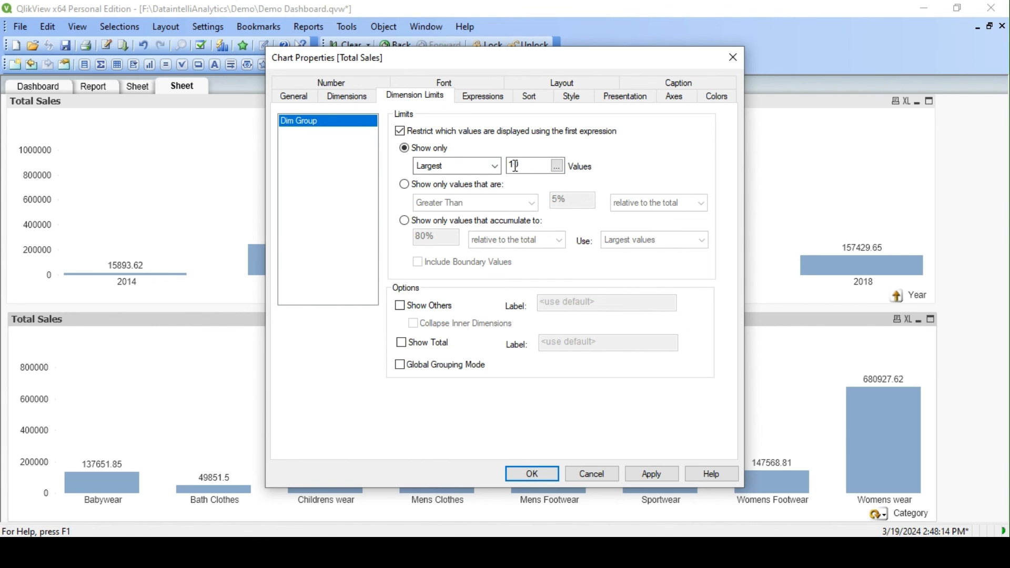
{"action": "left_click", "coordinate": [516, 166]}
{"action": "left_click", "coordinate": [671, 475]}
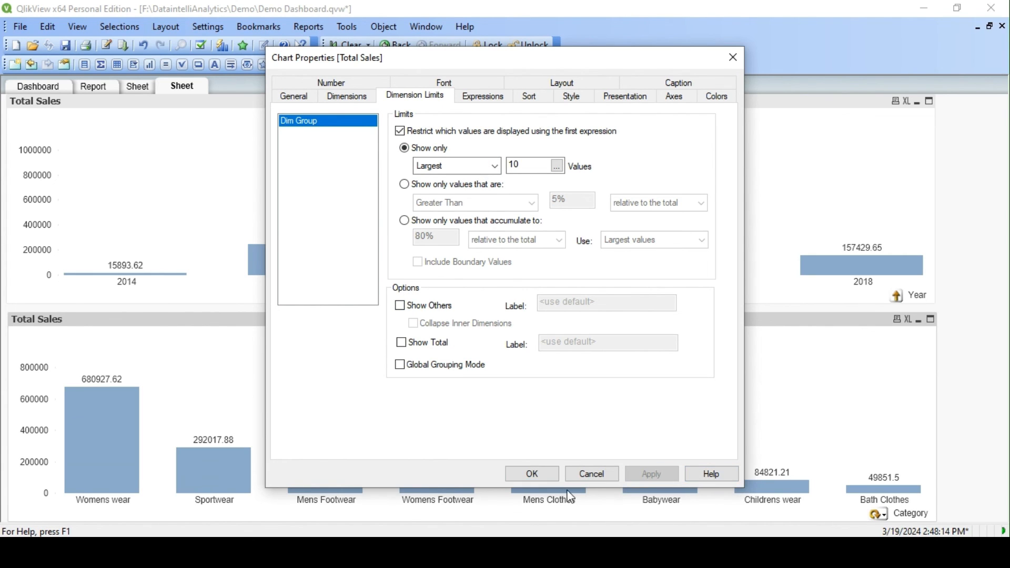
{"action": "left_click", "coordinate": [532, 474]}
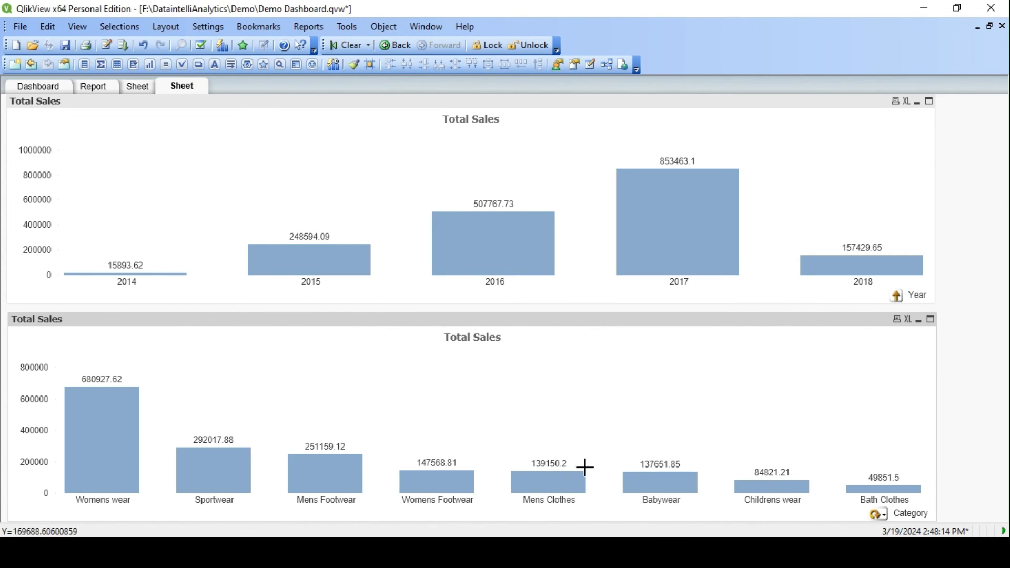
- Cycle the lower chart one dimension at a time through Customer, Shipper, Supplier and Category, continuing around to Shipper again
{"action": "left_click", "coordinate": [881, 518]}
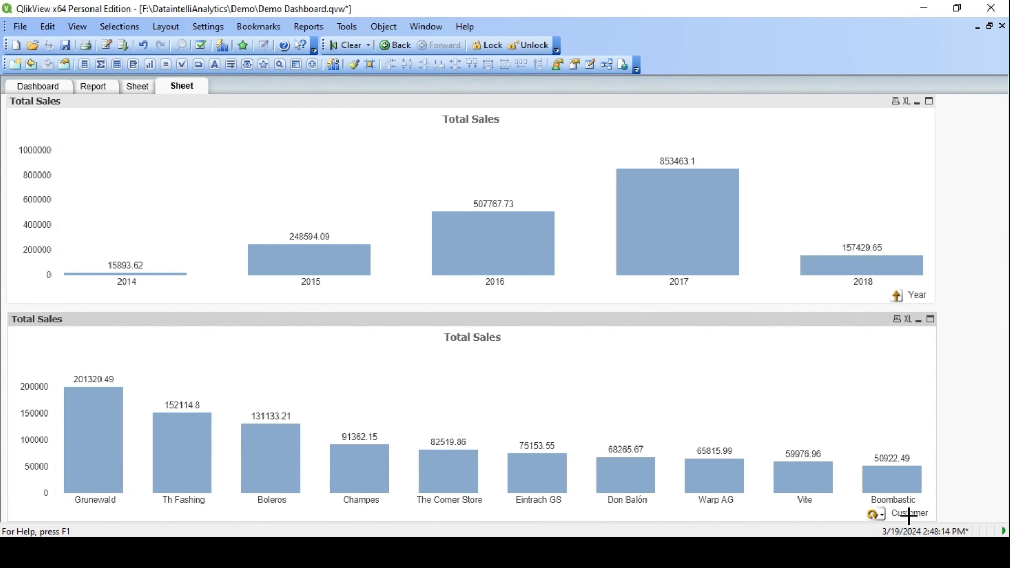
{"action": "left_click", "coordinate": [878, 516]}
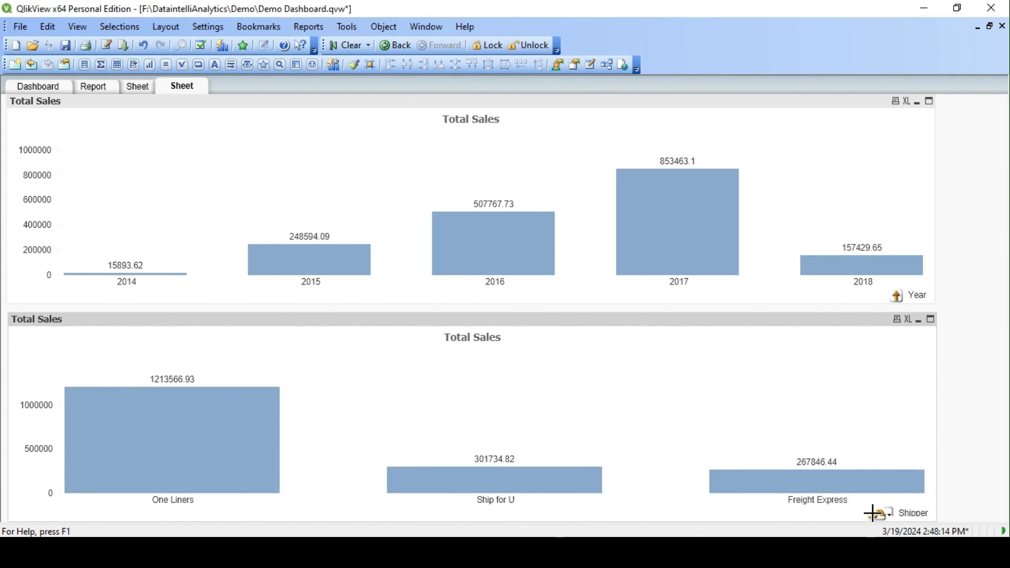
{"action": "left_click", "coordinate": [882, 517]}
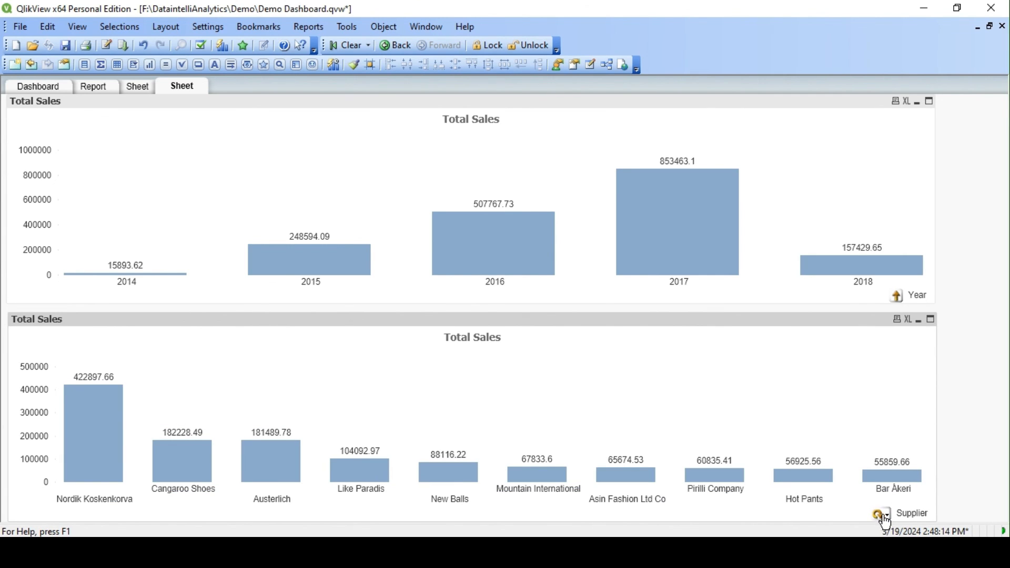
{"action": "left_click", "coordinate": [881, 517]}
{"action": "left_click", "coordinate": [877, 518]}
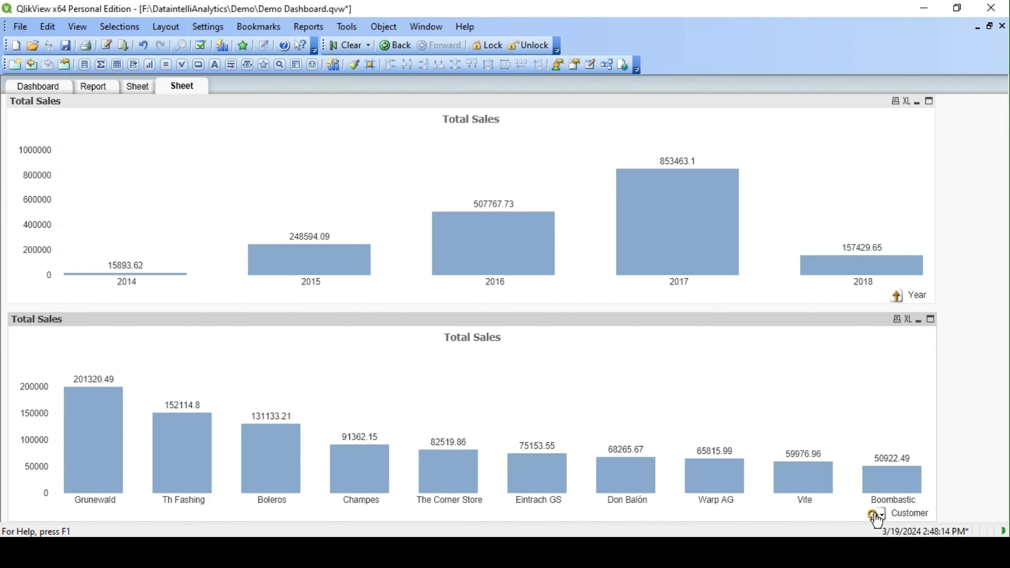
{"action": "left_click", "coordinate": [877, 518]}
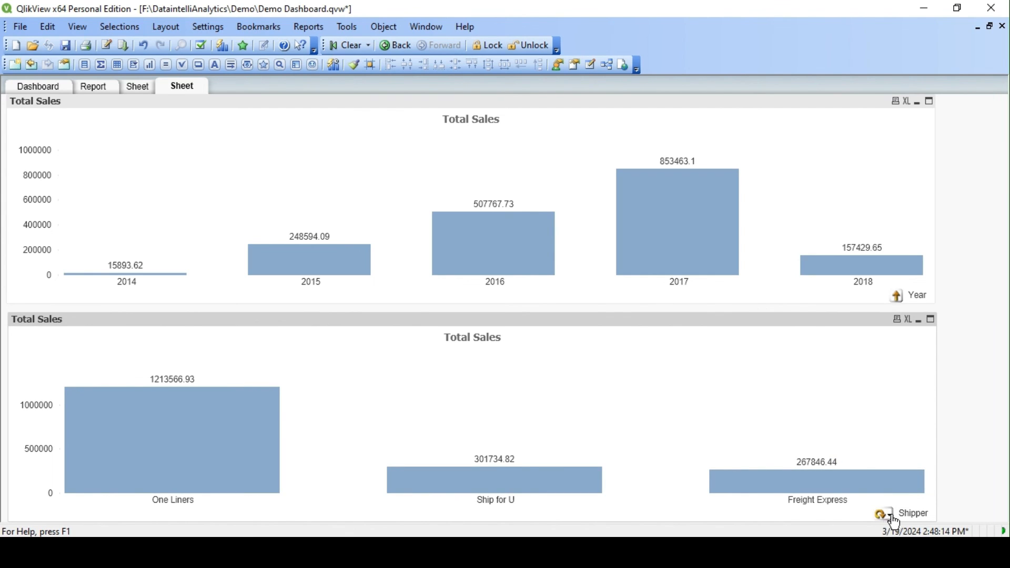
- Test choosing the lower chart's dimension directly from the cyclic group's list, picking Category first and ending on Supplier
{"action": "left_click", "coordinate": [889, 516]}
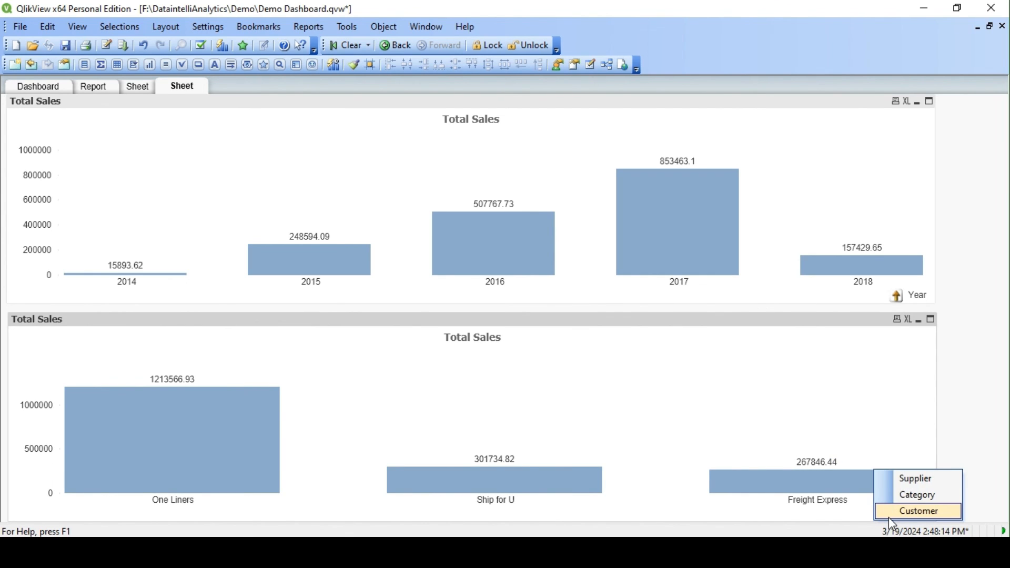
{"action": "left_click", "coordinate": [912, 494]}
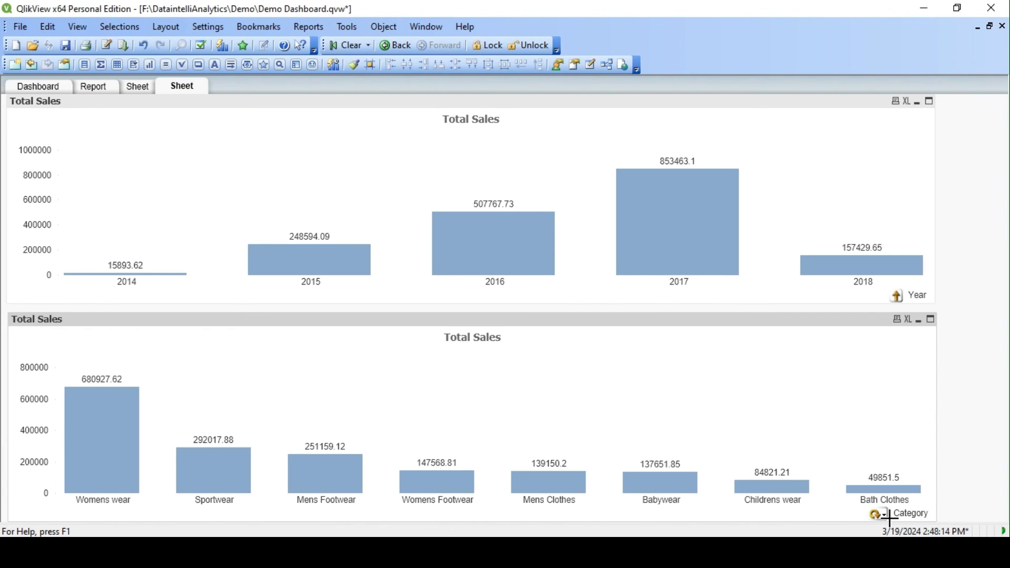
{"action": "left_click", "coordinate": [887, 517]}
{"action": "left_click", "coordinate": [915, 478]}
{"action": "left_click", "coordinate": [881, 514]}
{"action": "left_click", "coordinate": [912, 495]}
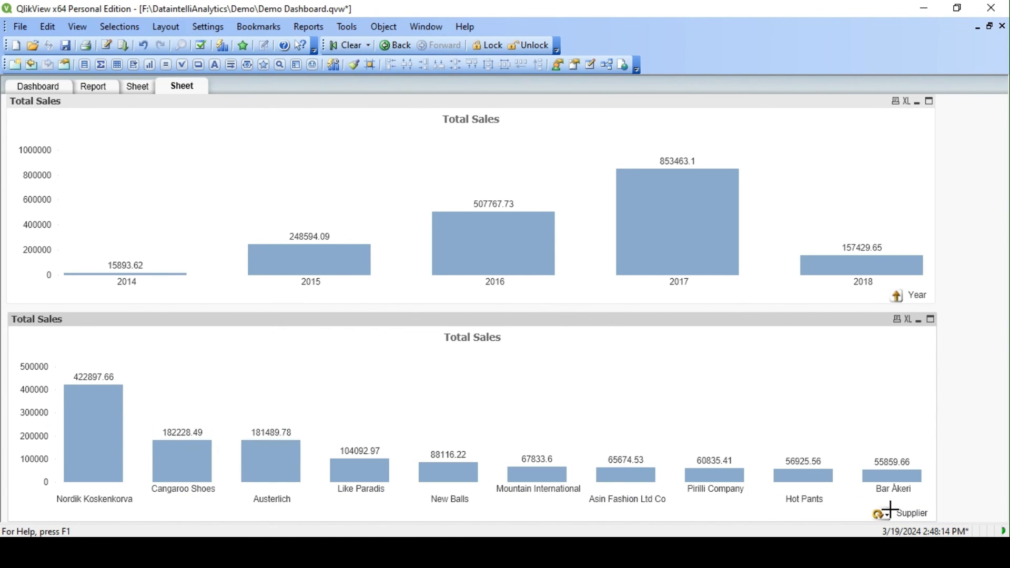
- Cycle the lower chart through one full round of Dim Group dimensions, from Supplier back to Supplier
{"action": "left_click", "coordinate": [880, 517]}
{"action": "left_click", "coordinate": [879, 516]}
{"action": "left_click", "coordinate": [880, 517]}
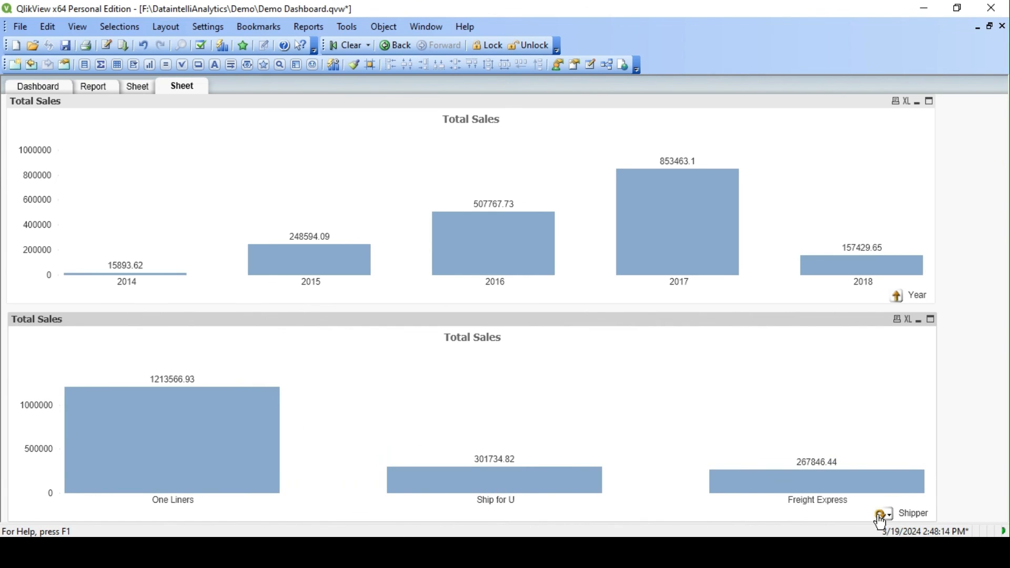
{"action": "left_click", "coordinate": [881, 517]}
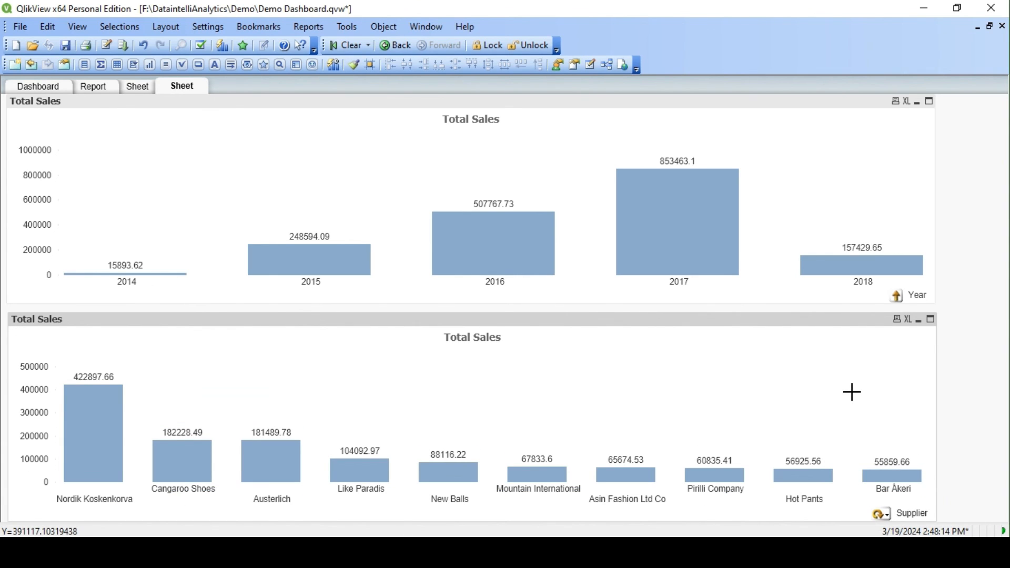